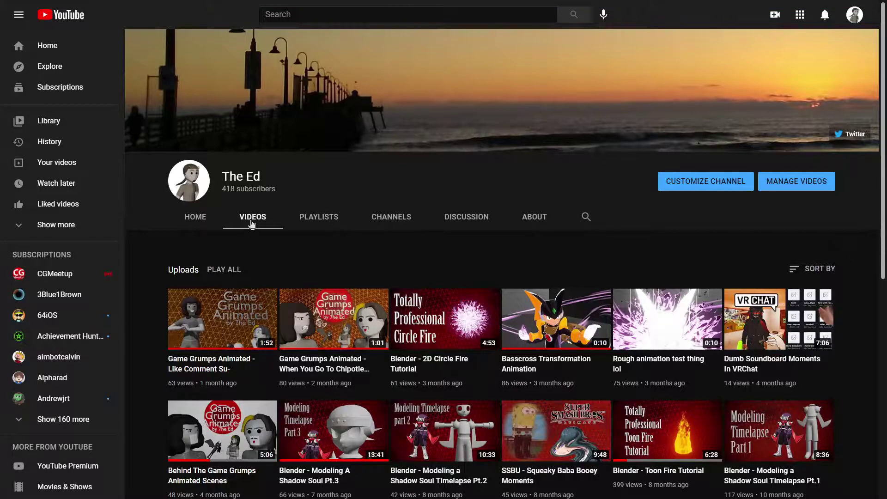
pyautogui.click(216, 370)
pyautogui.press('m')
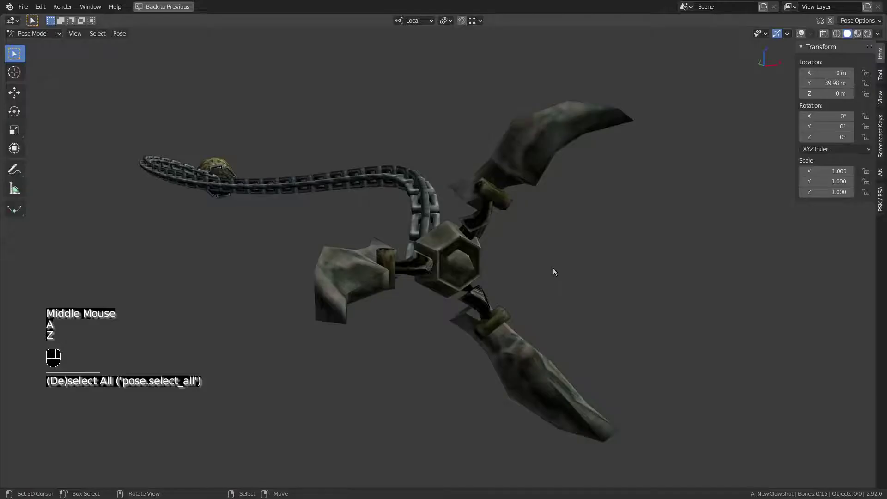
pyautogui.scroll(-3, 553, 268)
pyautogui.moveTo(553, 268); pyautogui.dragTo(569, 284, button='middle')
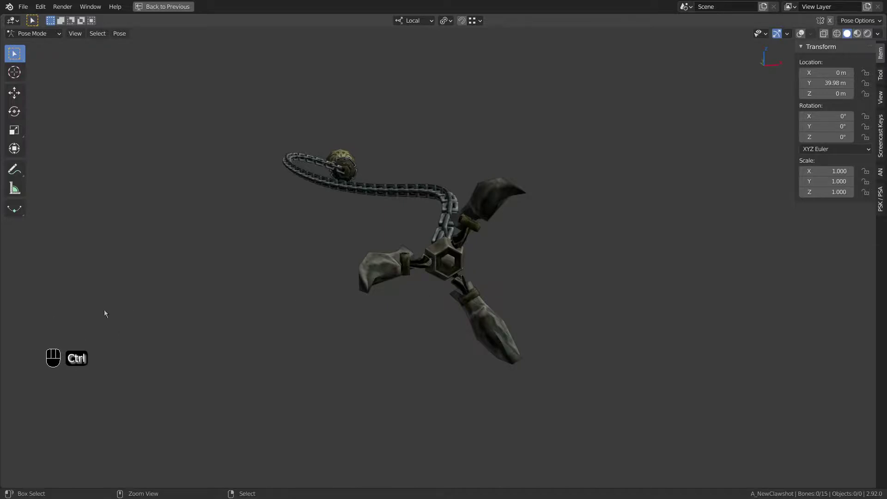
pyautogui.hotkey('ctrl', 's')
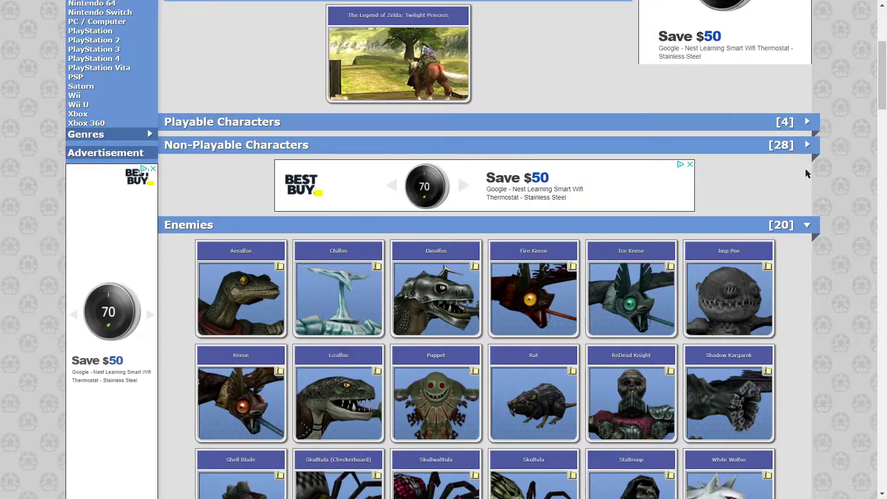
# Switch to The Models Resource, collapse the Enemies and Bosses sections, and open the Clawshot model page from the Items section
pyautogui.click(807, 225)
pyautogui.scroll(-1, 808, 227)
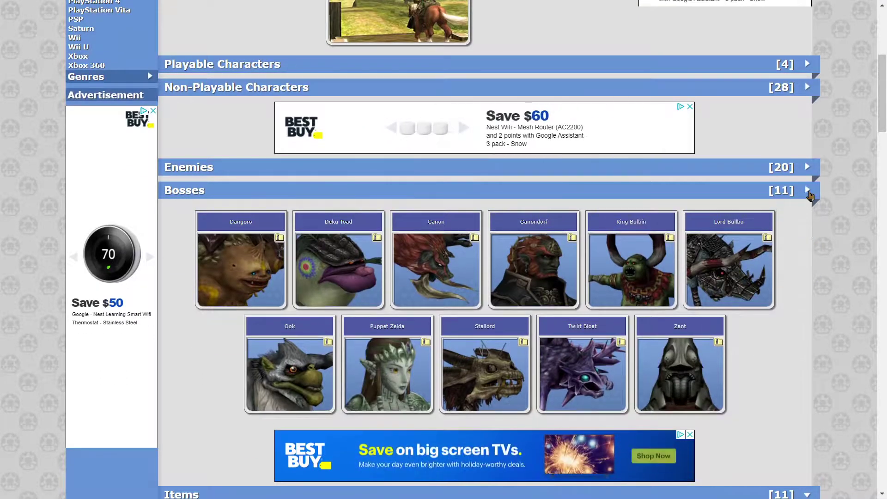
pyautogui.click(809, 187)
pyautogui.scroll(-2, 804, 243)
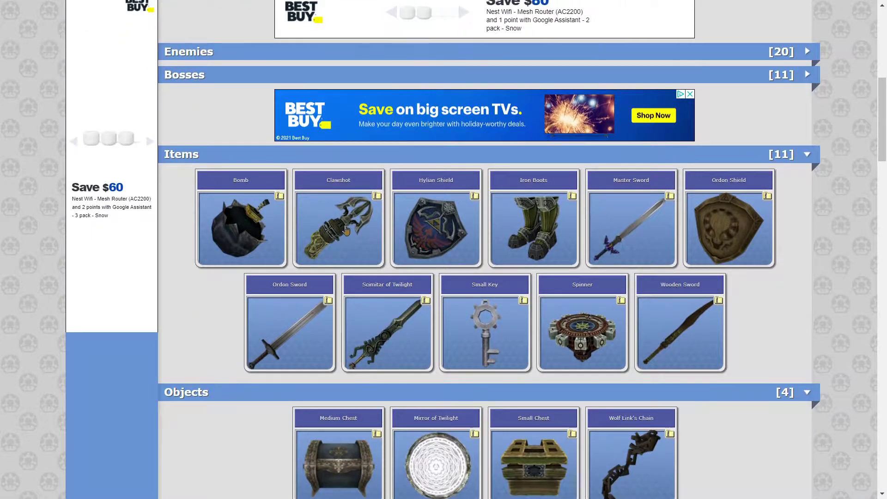
pyautogui.click(346, 229)
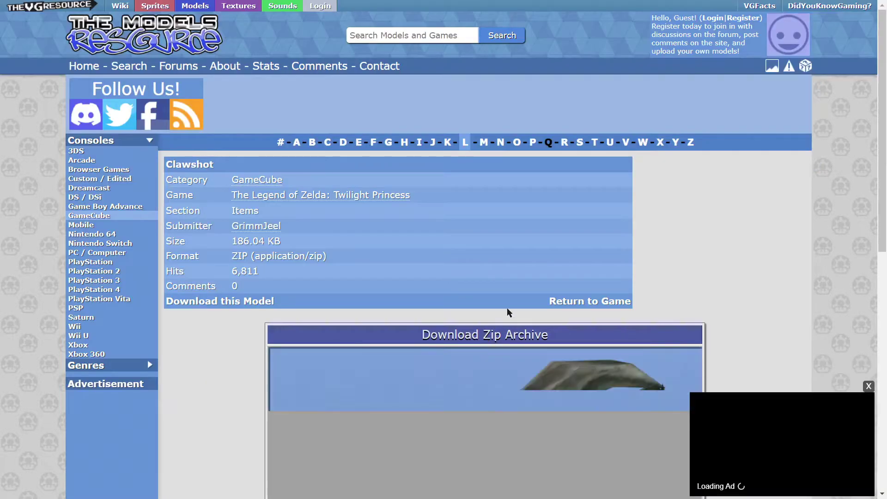
pyautogui.scroll(-1, 724, 259)
pyautogui.scroll(-4, 725, 256)
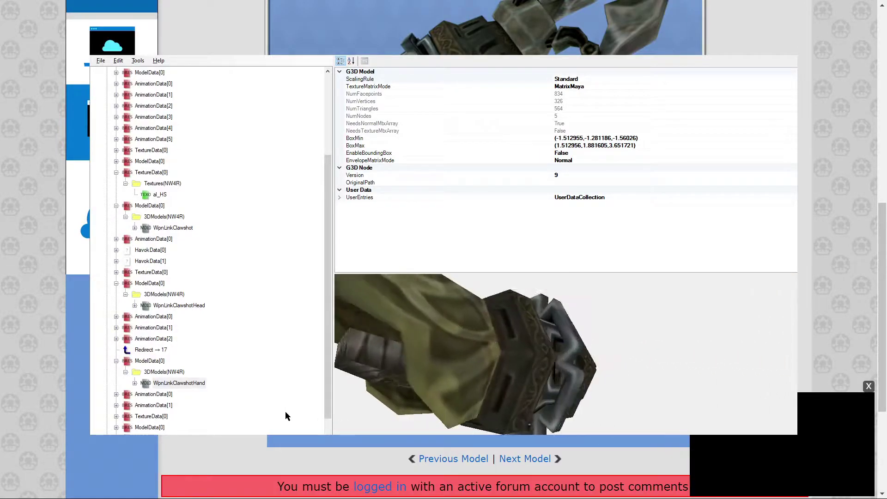
# Switch to the model archive viewer and preview the WpnLinkClawshotHead and WpnLinkClawshot models
pyautogui.click(179, 305)
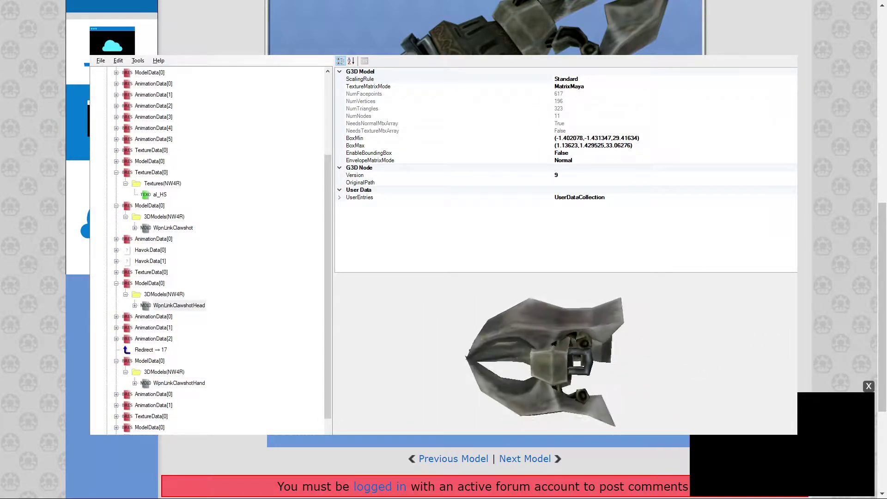
pyautogui.click(173, 228)
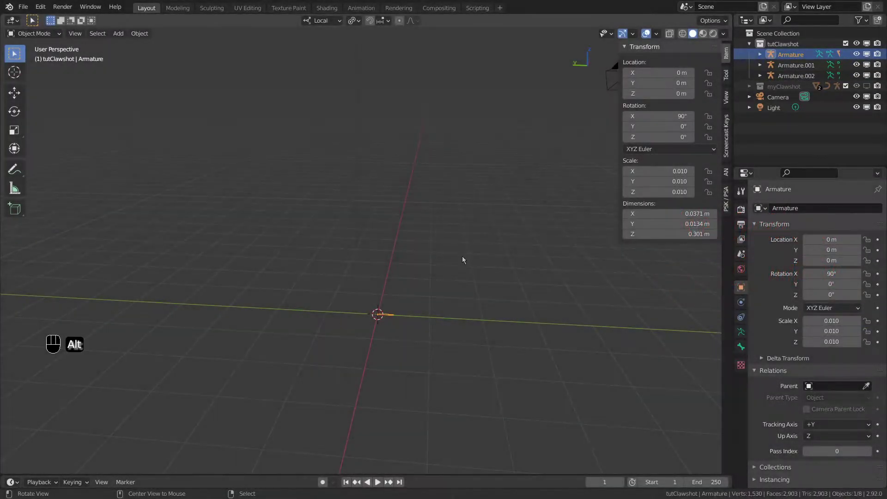
# Switch to Blender and clear the scale of Armature, Armature.001 and Armature.002
pyautogui.hotkey('alt', 's')
pyautogui.click(796, 65)
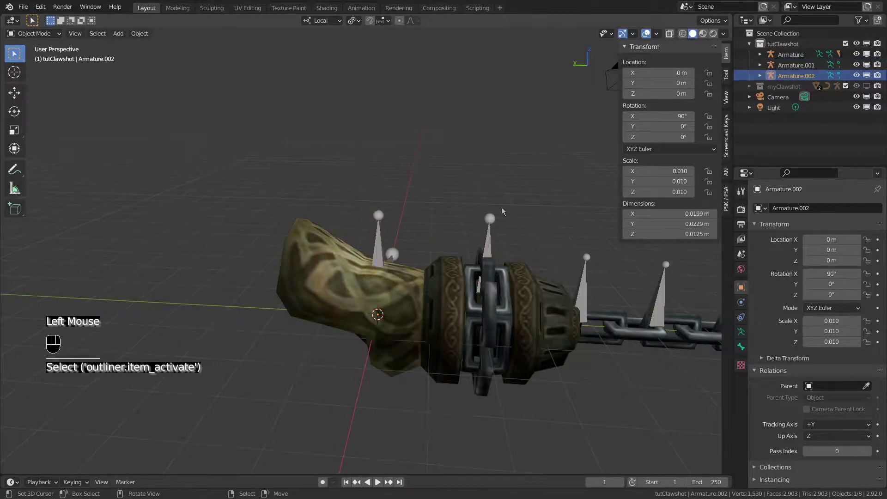
pyautogui.hotkey('alt', 's')
# Set Armature.001's viewport display to In Front and display it as Wire
pyautogui.scroll(-5, 806, 420)
pyautogui.click(758, 426)
pyautogui.scroll(-2, 751, 425)
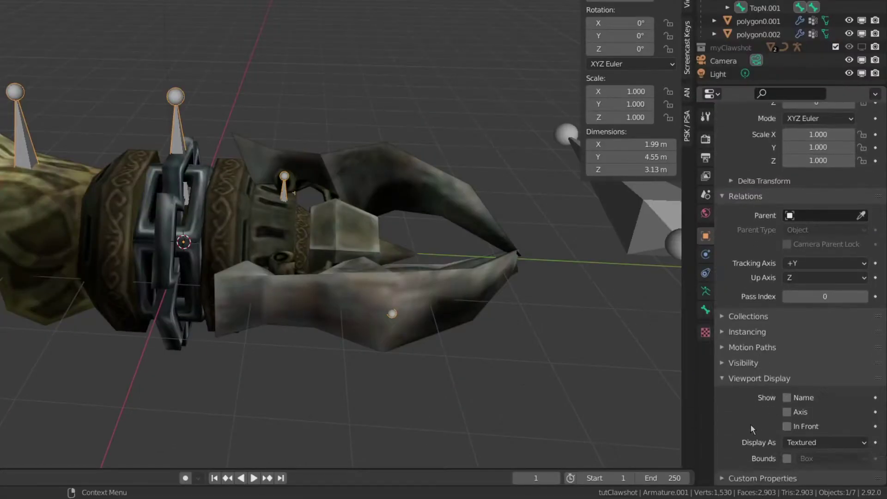
pyautogui.click(787, 426)
pyautogui.click(796, 443)
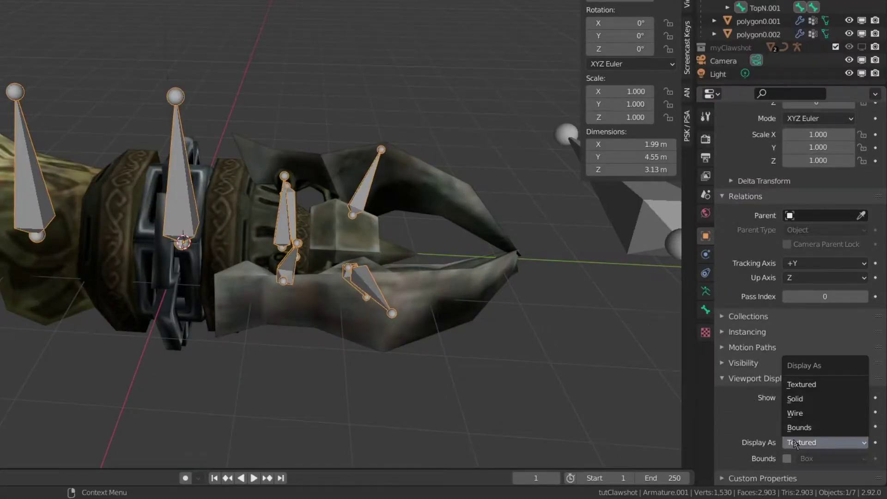
pyautogui.click(802, 417)
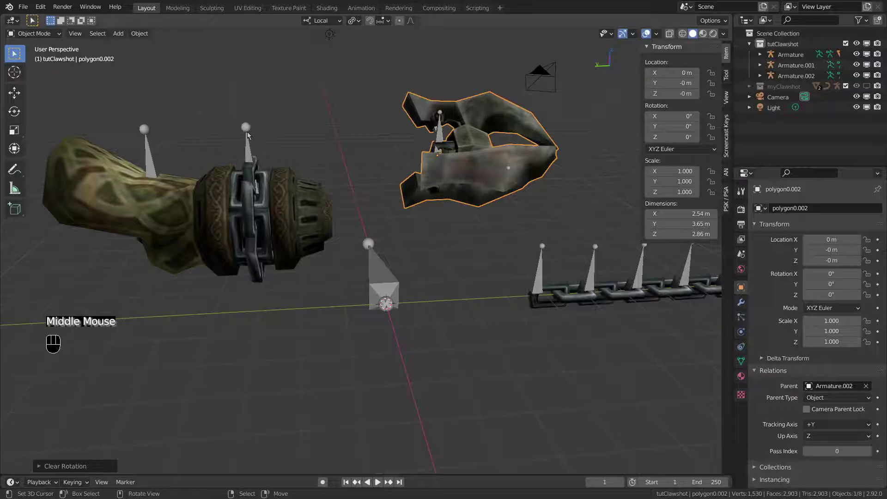
# Clear the locations of Armature.001 and Armature.002, and move Armature.002 to Y -1.3 m against the hand model
pyautogui.rightClick(245, 136)
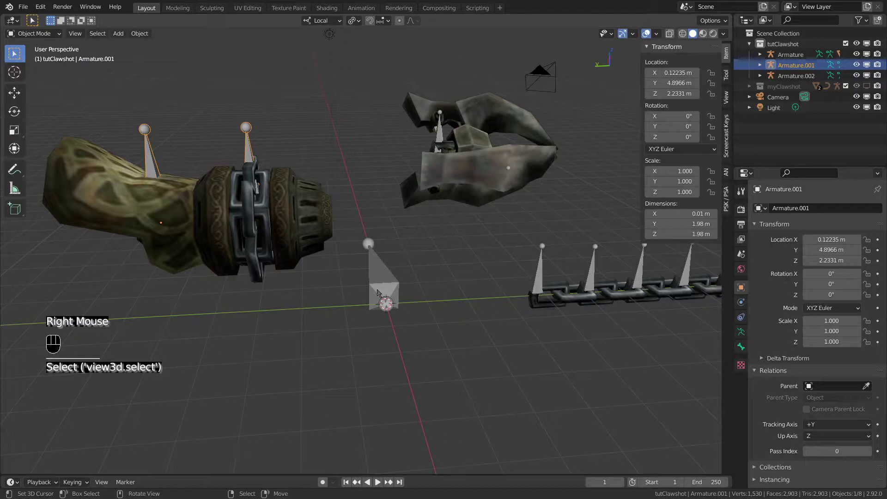
pyautogui.moveTo(377, 293); pyautogui.dragTo(623, 263, button='right')
pyautogui.moveTo(684, 83)
pyautogui.mouseDown()
pyautogui.moveTo(665, 83)
pyautogui.moveTo(689, 83)
pyautogui.mouseUp()
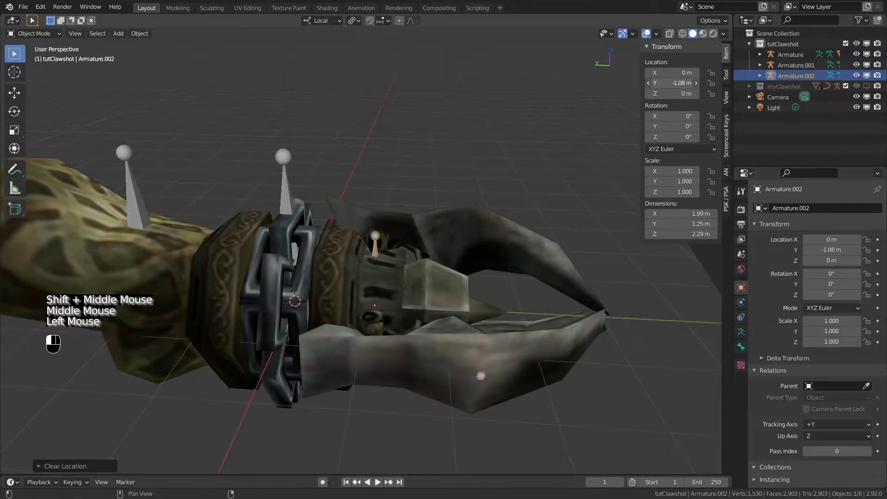
pyautogui.moveTo(684, 83); pyautogui.dragTo(668, 83)
# Select both the hand and claw armatures with their meshes and apply their location
pyautogui.press('c')
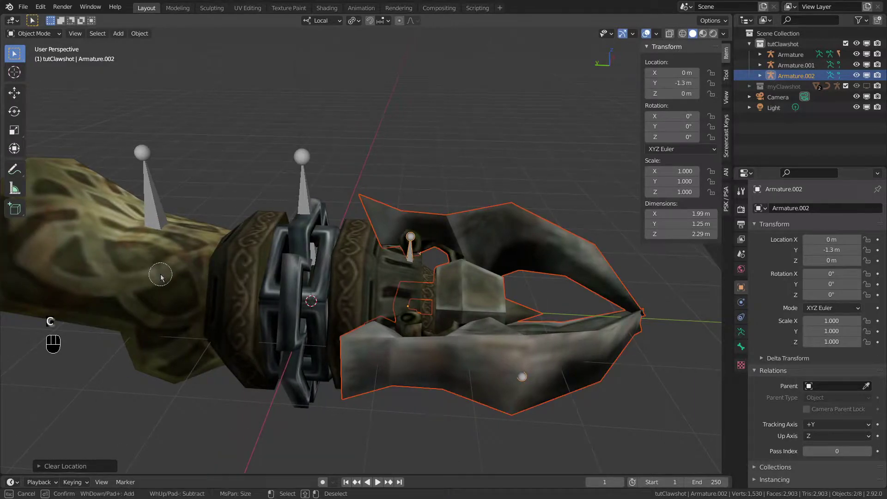
pyautogui.click(163, 292)
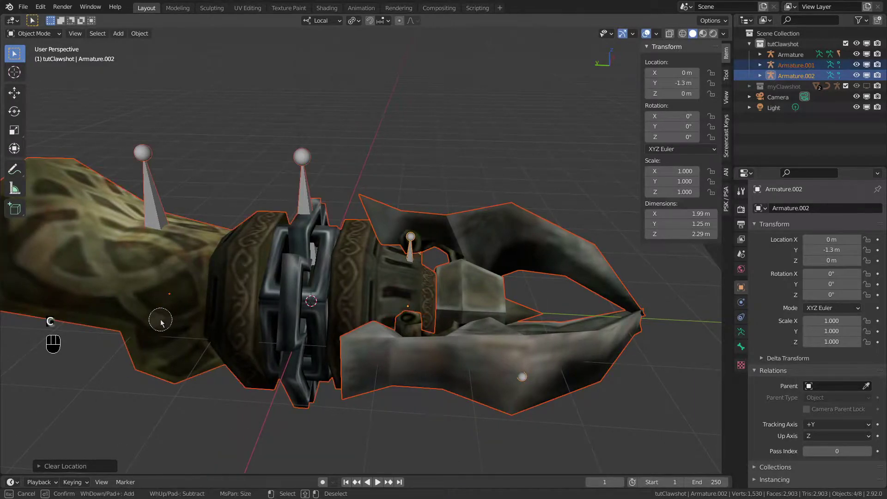
pyautogui.scroll(-1, 170, 305)
pyautogui.hotkey('ctrl', 'a')
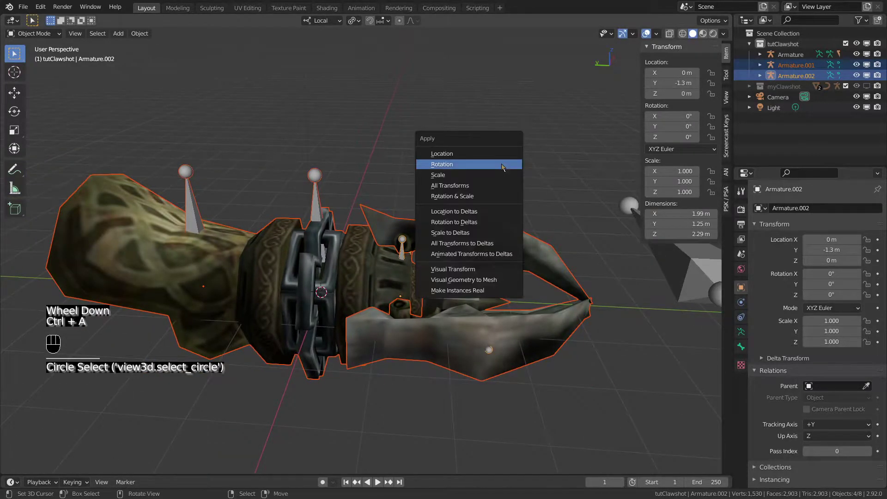
pyautogui.click(486, 154)
# Join the claw armature, Armature.002, into the hand armature, Armature.001
pyautogui.rightClick(405, 250)
pyautogui.rightClick(405, 250)
pyautogui.rightClick(406, 250)
pyautogui.rightClick(406, 250)
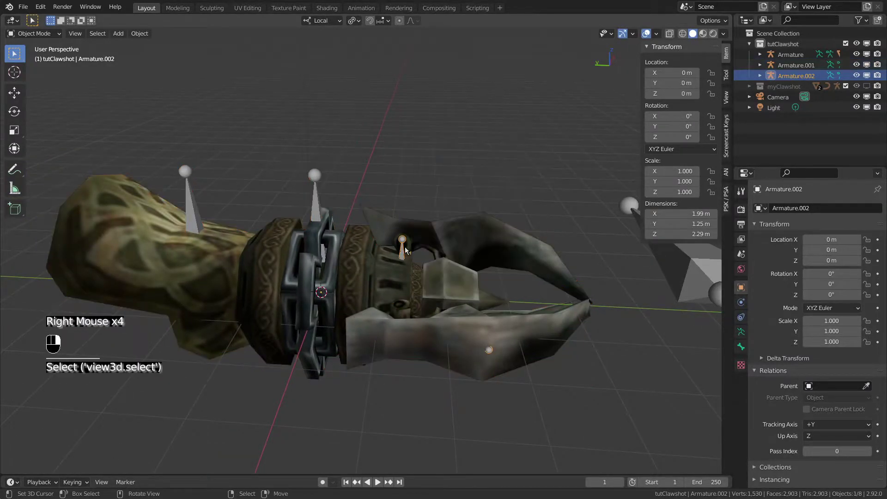
pyautogui.keyDown('shift'); pyautogui.rightClick(314, 180); pyautogui.keyUp('shift')
pyautogui.hotkey('ctrl', 'j')
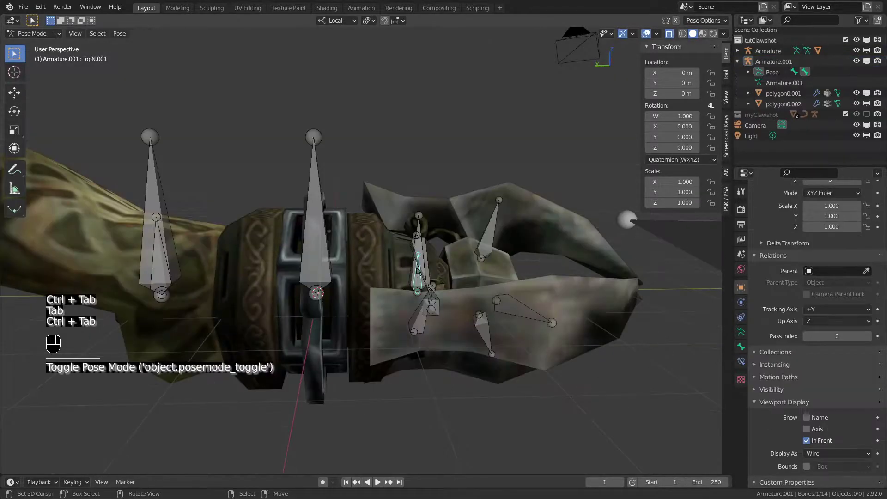
# Test-move the claw's root bone, and set the object of polygon0.002's Armature modifier to Armature.001
pyautogui.moveTo(458, 282); pyautogui.dragTo(484, 265, button='middle')
pyautogui.scroll(2, 485, 266)
pyautogui.press('g')
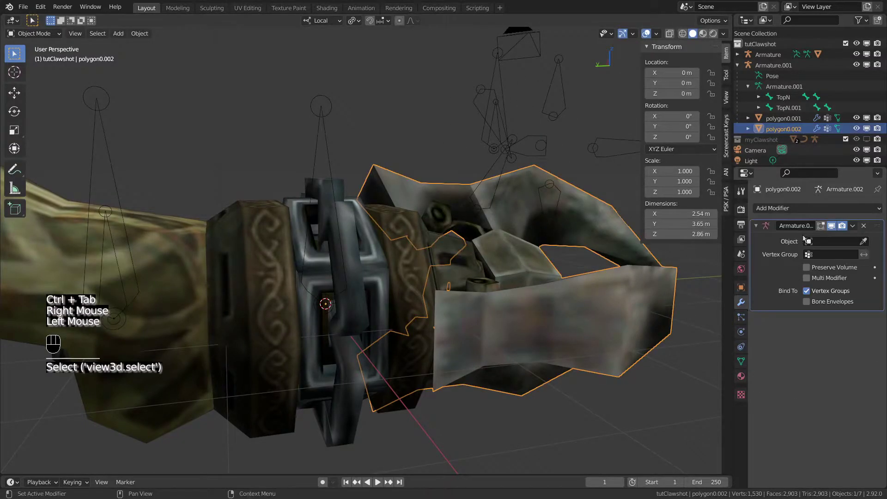
pyautogui.click(823, 242)
pyautogui.click(814, 281)
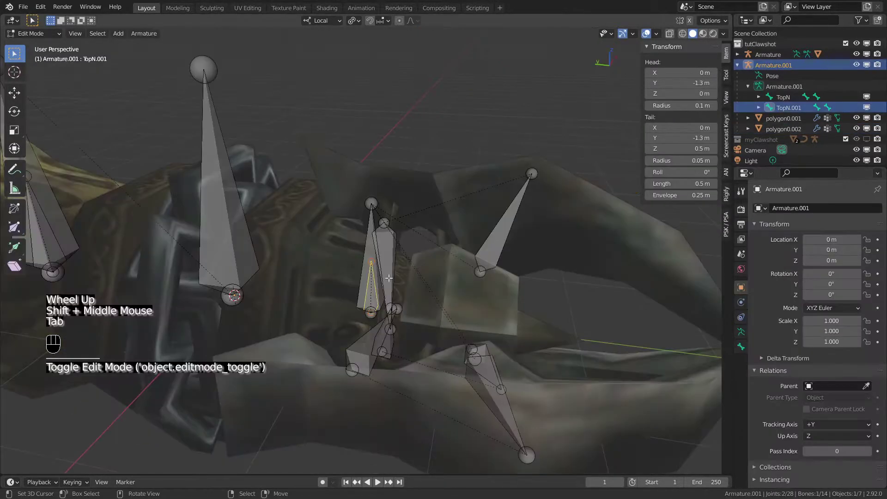
# Expand TopN.001 in Armature.001's bone hierarchy and try a length of 1 m on its ClawShotM bone
pyautogui.moveTo(364, 269); pyautogui.dragTo(429, 270, button='middle')
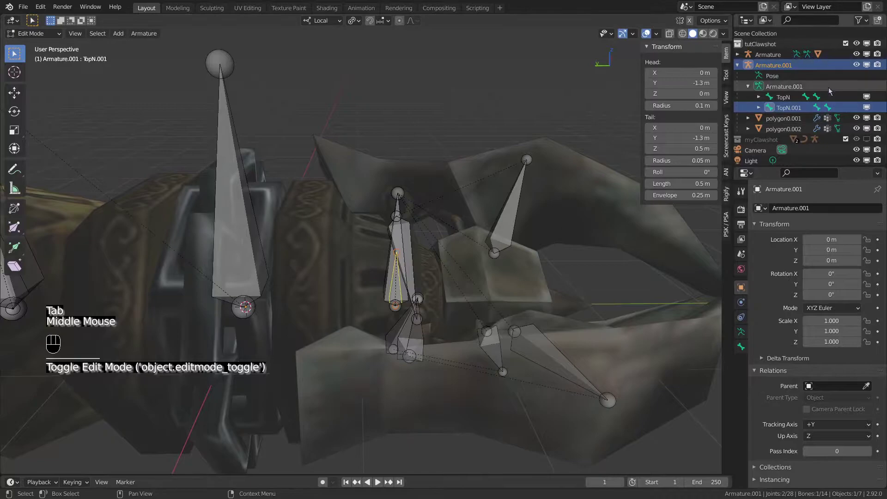
pyautogui.click(760, 108)
pyautogui.scroll(-2, 785, 105)
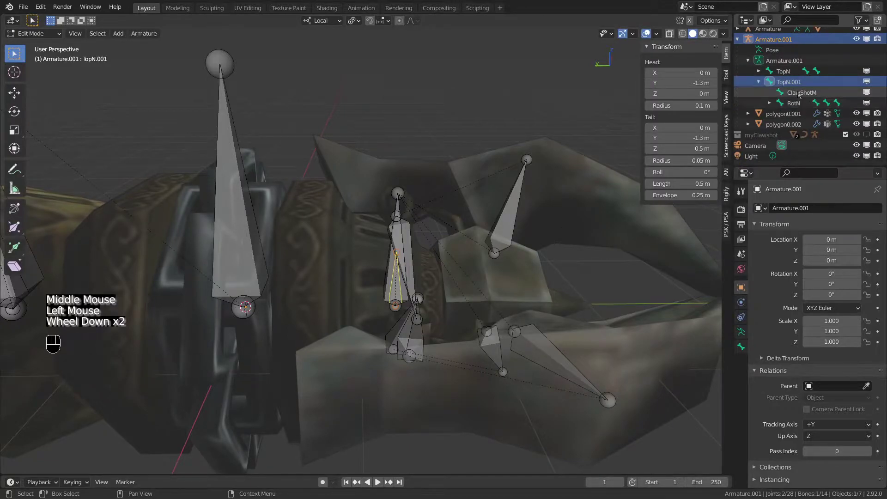
pyautogui.click(802, 92)
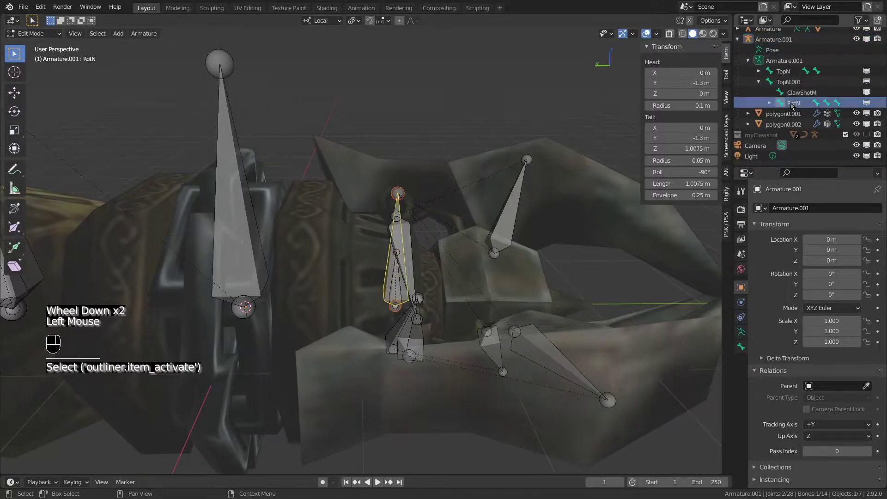
pyautogui.scroll(2, 802, 92)
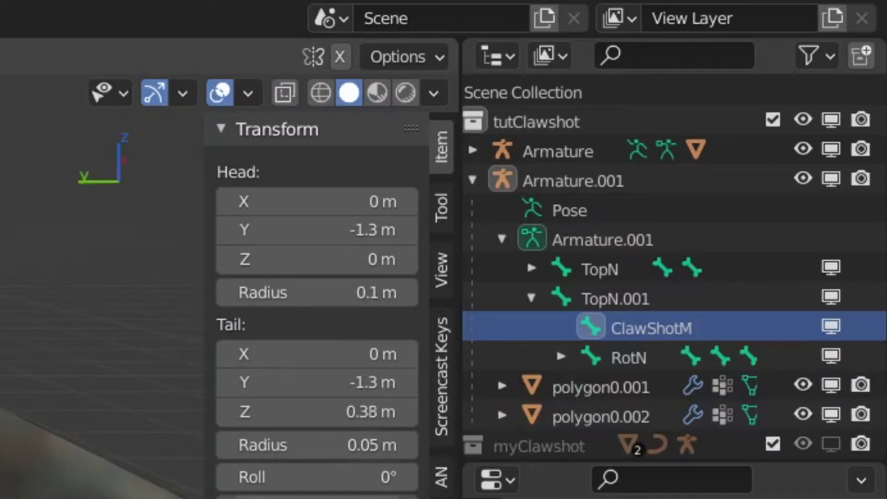
pyautogui.doubleClick(680, 183)
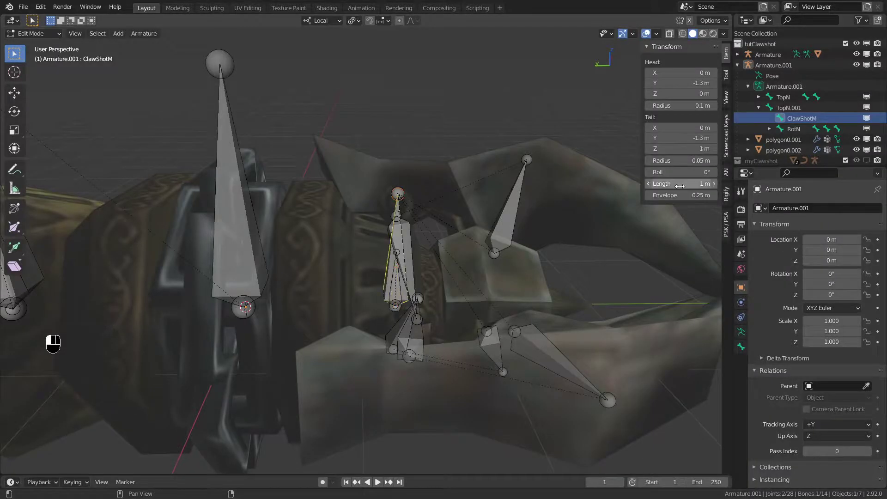
pyautogui.click(649, 184)
# Test the ClawShotM bone's influence on the mesh by moving it in Pose Mode, and cancel the move
pyautogui.press('Tab')
pyautogui.press('g')
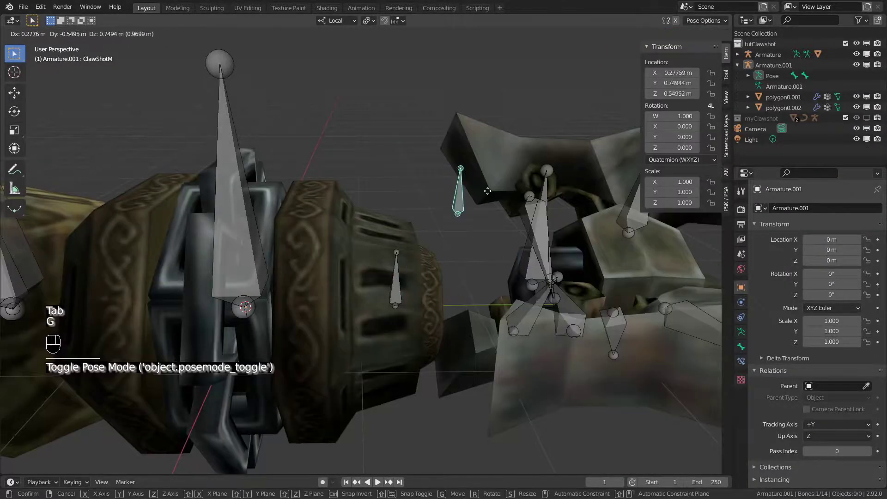
pyautogui.rightClick(486, 231)
# Delete the ClawShotM and TopN.001 bones from Armature.001
pyautogui.press('Tab')
pyautogui.press('x')
pyautogui.click(486, 231)
pyautogui.click(785, 108)
pyautogui.press('x')
pyautogui.click(530, 231)
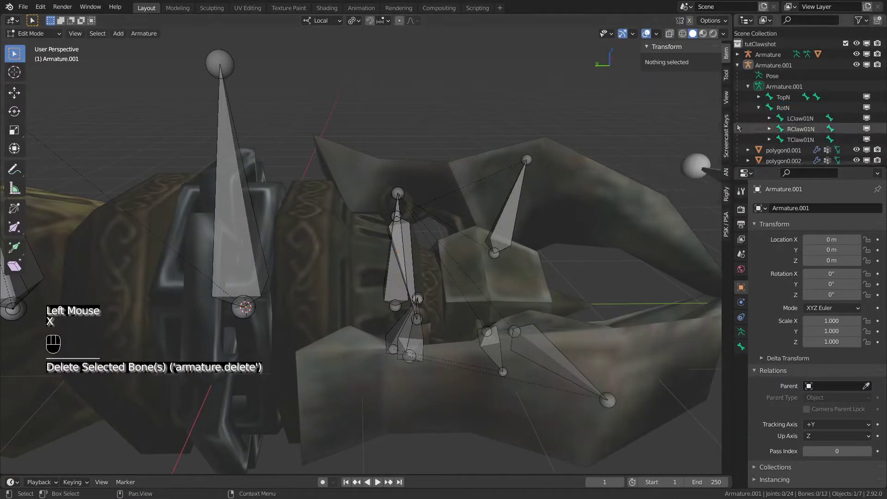
# Parent the RotN bone to the TopN bone with Keep Offset
pyautogui.click(785, 107)
pyautogui.click(783, 107)
pyautogui.keyDown('ctrl'); pyautogui.click(785, 97); pyautogui.keyUp('ctrl')
pyautogui.scroll(-1, 448, 252)
pyautogui.keyDown('shift'); pyautogui.moveTo(448, 252); pyautogui.dragTo(461, 253, button='middle'); pyautogui.keyUp('shift')
pyautogui.hotkey('ctrl', 'p')
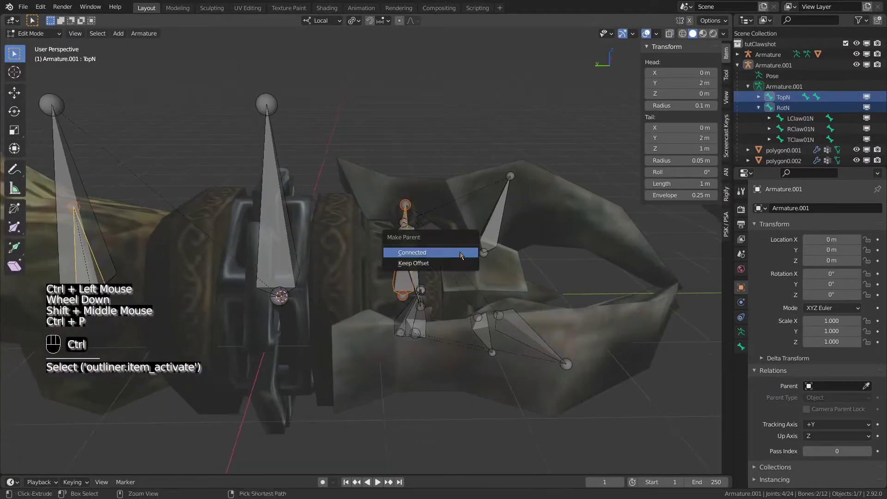
pyautogui.click(454, 264)
# Expand the TopN bone's hierarchy and select its CrawshotM child bone
pyautogui.click(758, 97)
pyautogui.click(791, 108)
pyautogui.scroll(-2, 786, 139)
pyautogui.scroll(2, 786, 138)
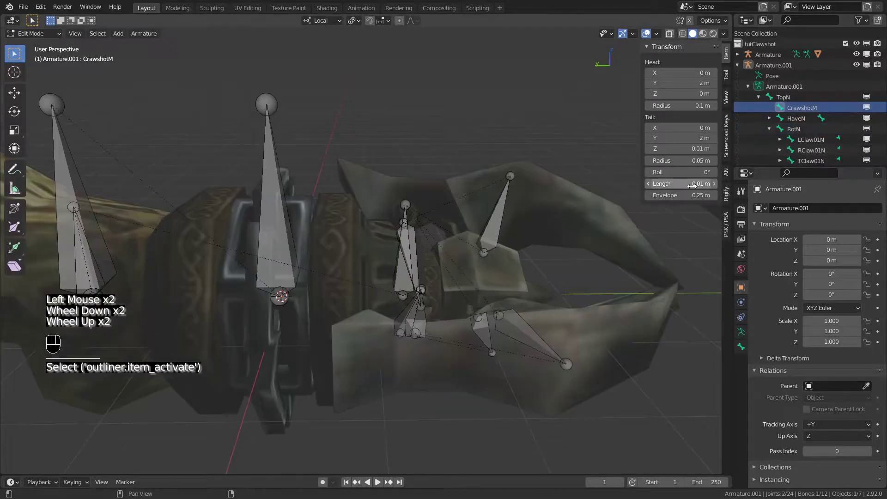
# Select the tail of the LClaw01N bone in Edit Mode and set the snapping target to Vertex
pyautogui.moveTo(450, 259); pyautogui.dragTo(398, 281, button='middle')
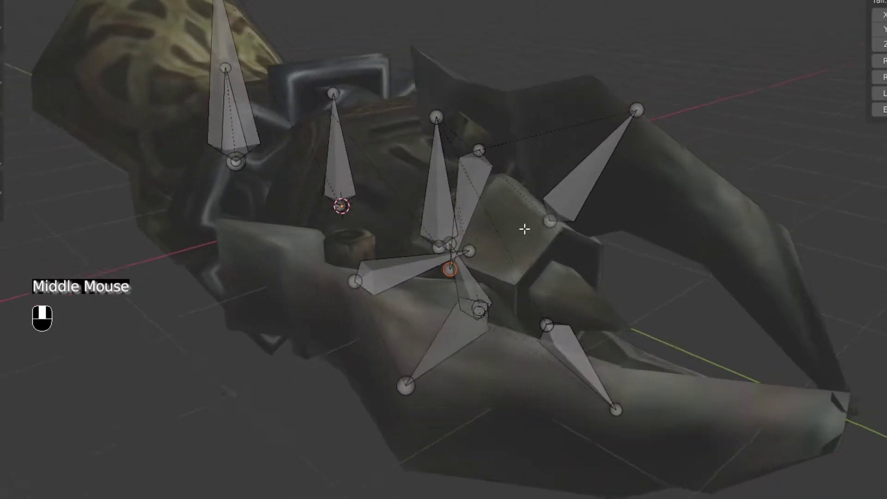
pyautogui.moveTo(524, 229); pyautogui.dragTo(535, 227, button='middle')
pyautogui.press('Tab')
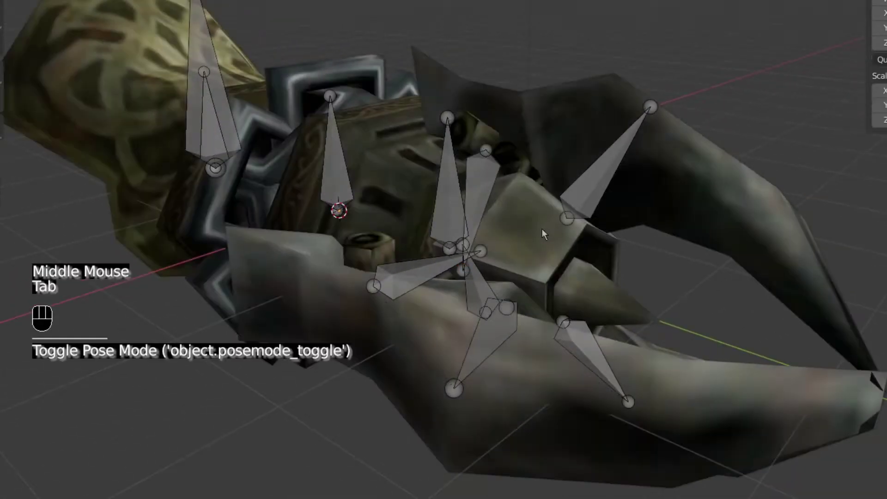
pyautogui.rightClick(488, 185)
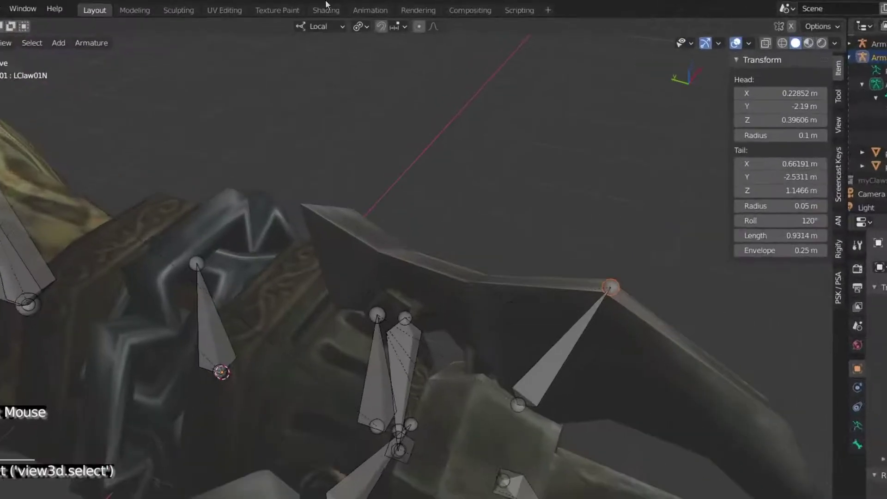
pyautogui.click(395, 27)
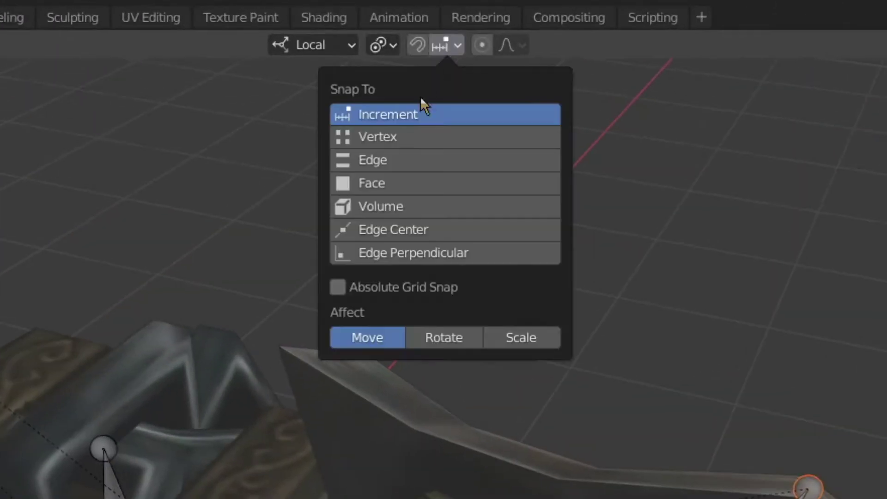
pyautogui.click(401, 138)
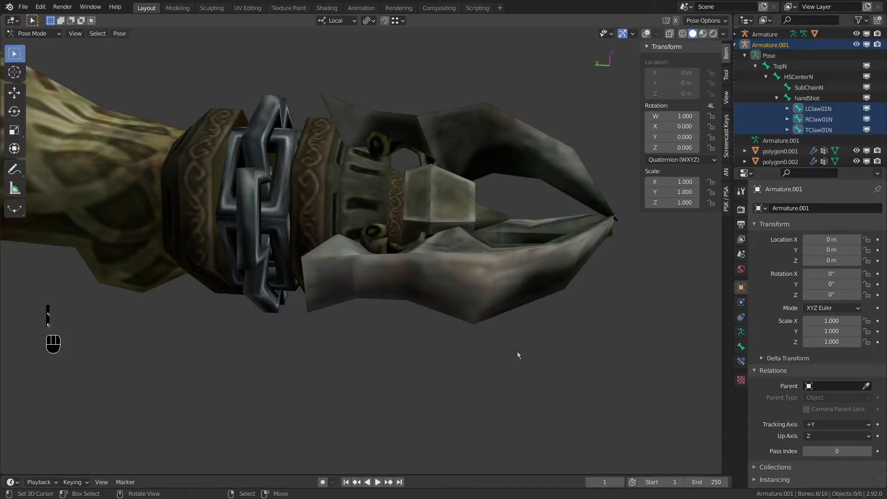
# Turn on X-ray and move the LClaw01N bone's tail onto the neighbouring bone's joint
pyautogui.press('z')
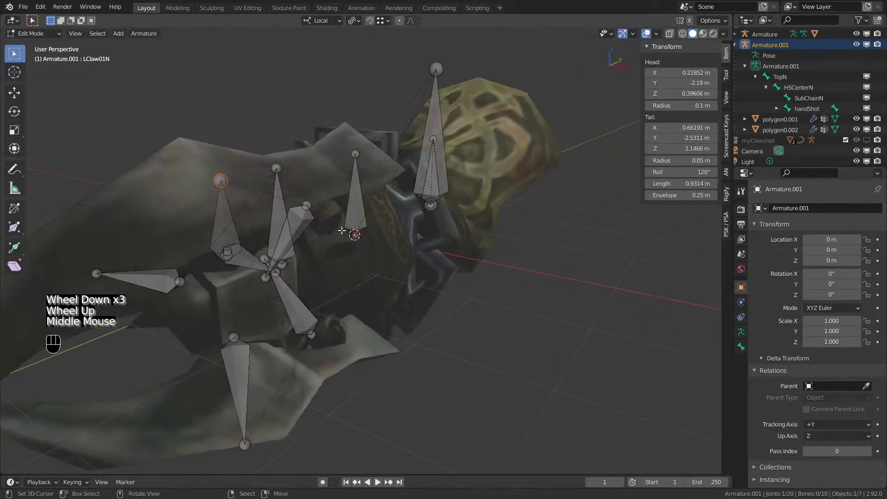
pyautogui.hotkey('alt', 'z')
pyautogui.moveTo(346, 229); pyautogui.dragTo(313, 230, button='middle')
pyautogui.scroll(2, 311, 194)
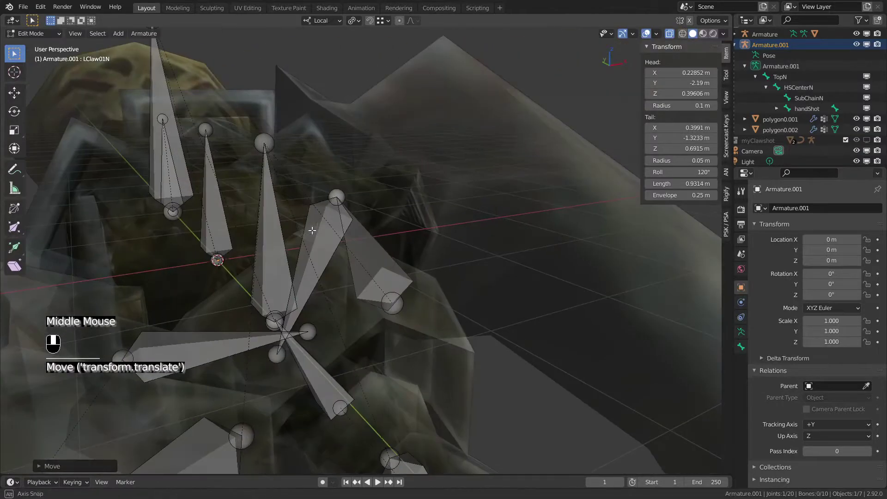
# Snap the tails of the other claw bones onto their neighbouring joints, and open the LClaw01N bone's roll value
pyautogui.rightClick(365, 254)
pyautogui.scroll(-2, 365, 254)
pyautogui.moveTo(365, 254); pyautogui.dragTo(416, 244, button='middle')
pyautogui.keyDown('ctrl'); pyautogui.moveTo(427, 334); pyautogui.dragTo(415, 329, button='right'); pyautogui.keyUp('ctrl')
pyautogui.moveTo(430, 352); pyautogui.dragTo(416, 301, button='middle')
pyautogui.moveTo(453, 379); pyautogui.dragTo(351, 323, button='middle')
pyautogui.keyDown('ctrl'); pyautogui.moveTo(286, 300); pyautogui.dragTo(295, 309, button='right'); pyautogui.keyUp('ctrl')
pyautogui.moveTo(295, 309); pyautogui.dragTo(419, 320, button='middle')
pyautogui.scroll(2, 419, 320)
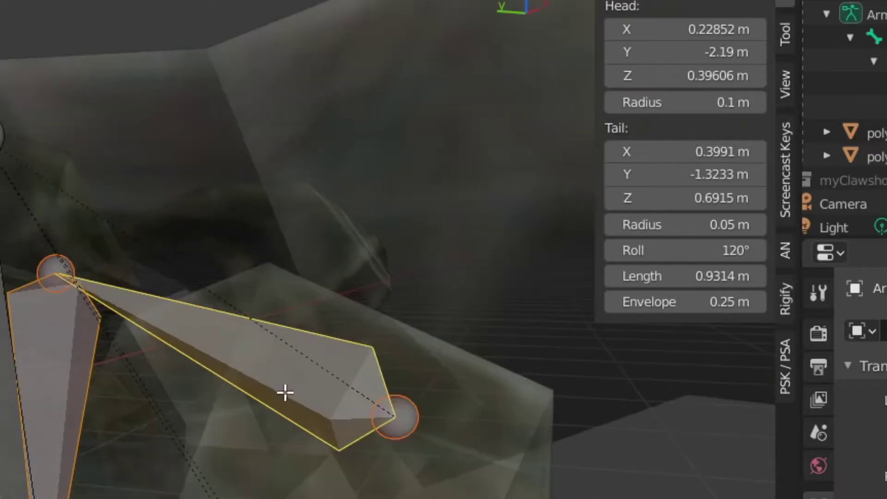
pyautogui.click(693, 252)
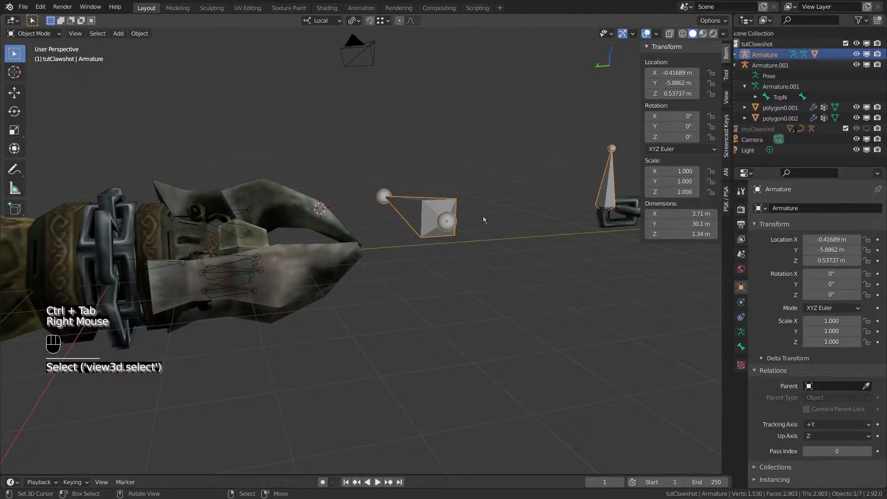
# Save the file and delete the chain's Armature object
pyautogui.scroll(-3, 483, 219)
pyautogui.moveTo(484, 220); pyautogui.dragTo(458, 237, button='middle')
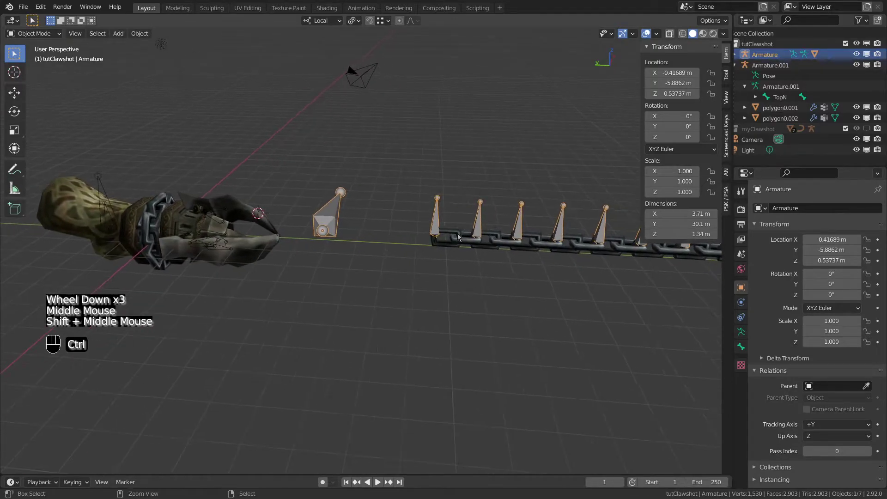
pyautogui.hotkey('ctrl', 's')
pyautogui.press('n')
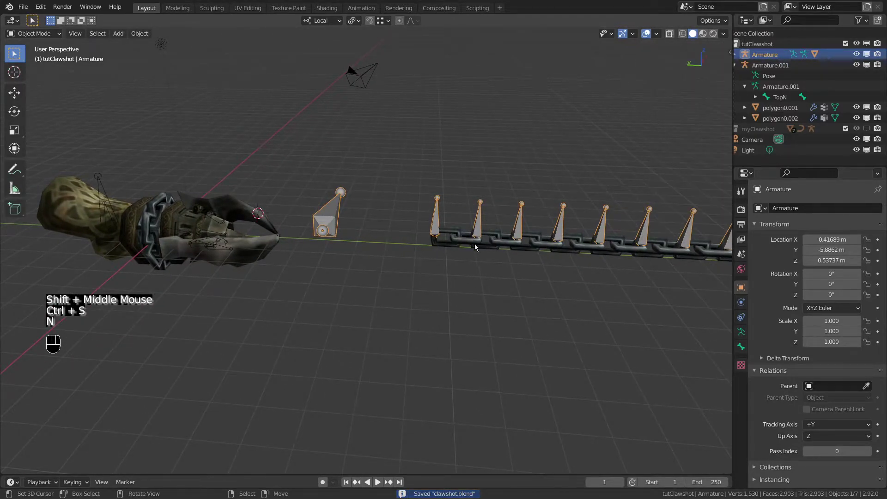
pyautogui.press('x')
pyautogui.click(472, 244)
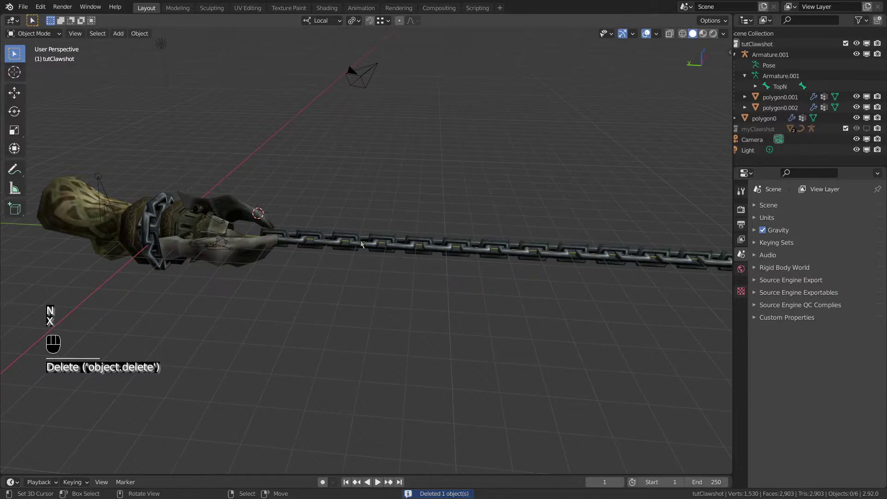
# Delete every link of the polygon0 chain mesh except the first two
pyautogui.press('Tab')
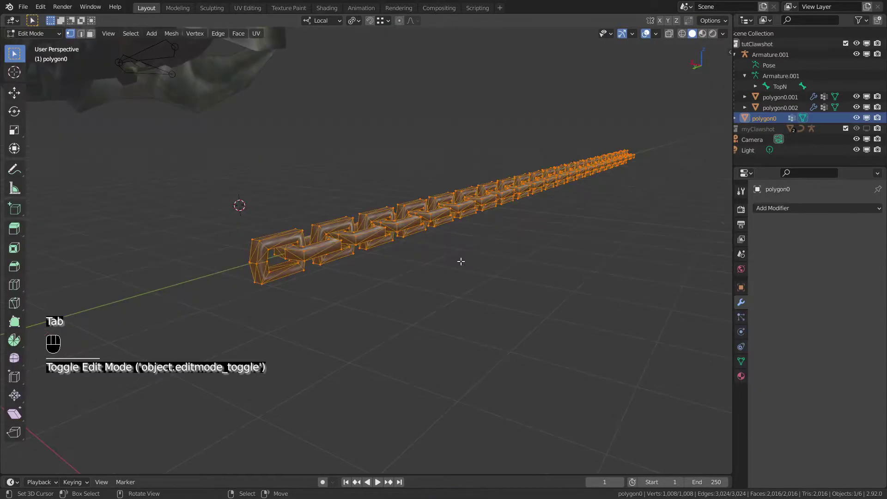
pyautogui.moveTo(460, 262); pyautogui.dragTo(416, 258, button='middle')
pyautogui.rightClick(270, 229)
pyautogui.press('l')
pyautogui.press('l')
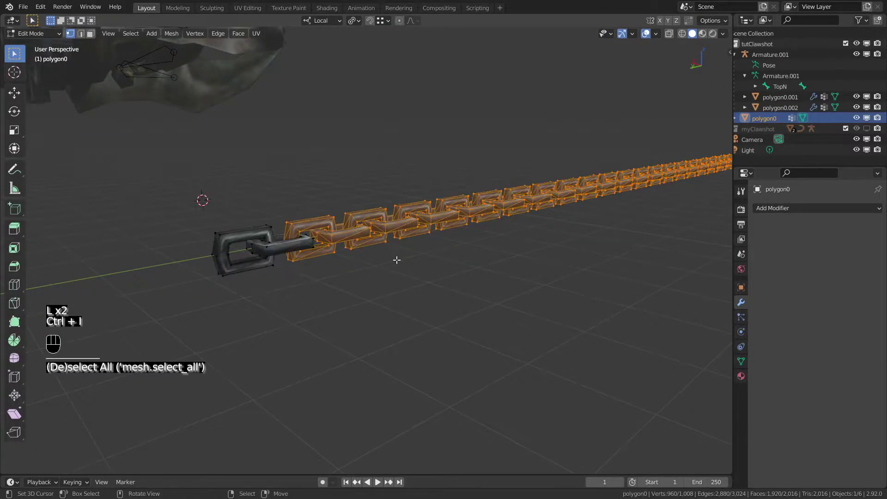
pyautogui.press('x')
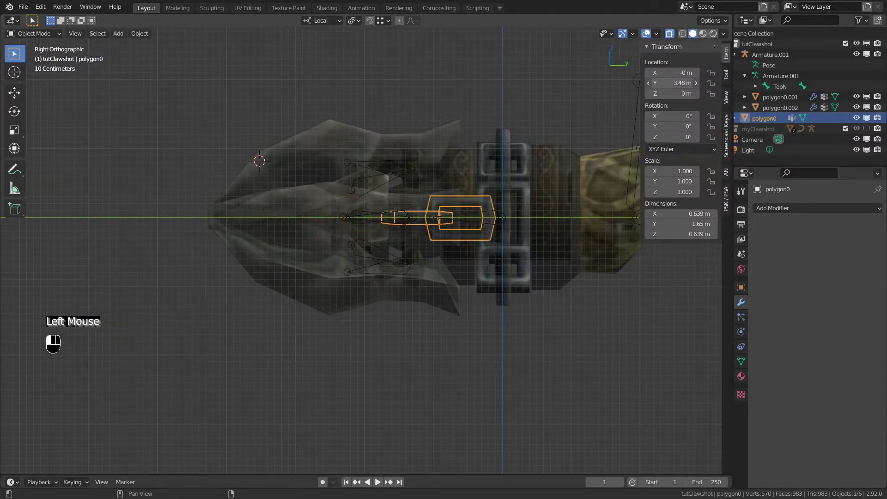
# Position the two-link chain at Y 3.6 m and apply its location
pyautogui.scroll(2, 499, 233)
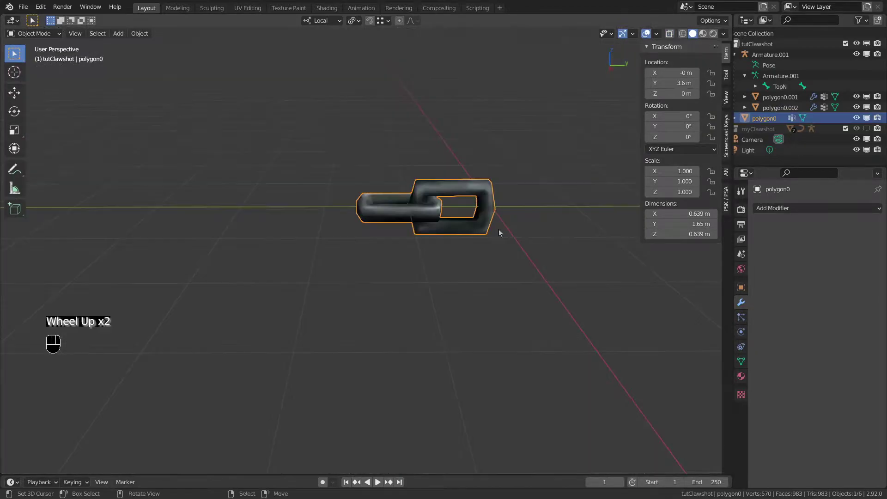
pyautogui.hotkey('ctrl', 'a')
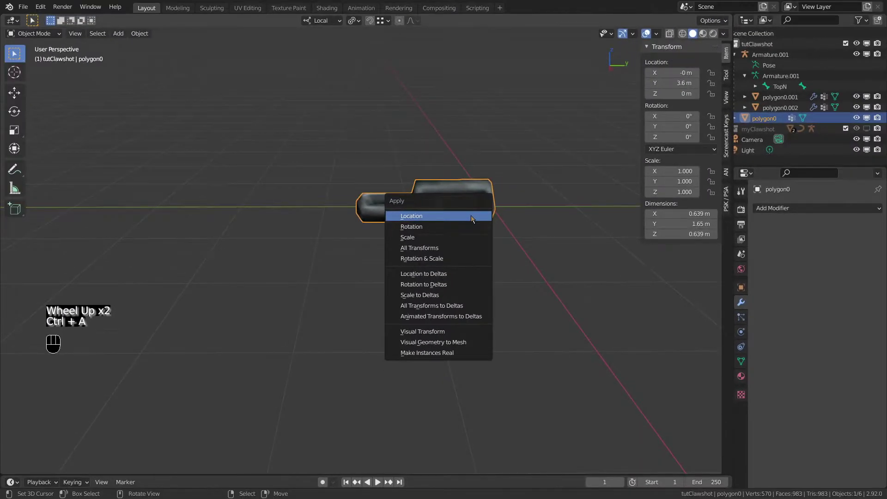
pyautogui.click(473, 217)
# Add an Array modifier to the chain with a constant offset of 1.25 m along Y
pyautogui.click(777, 209)
pyautogui.click(668, 237)
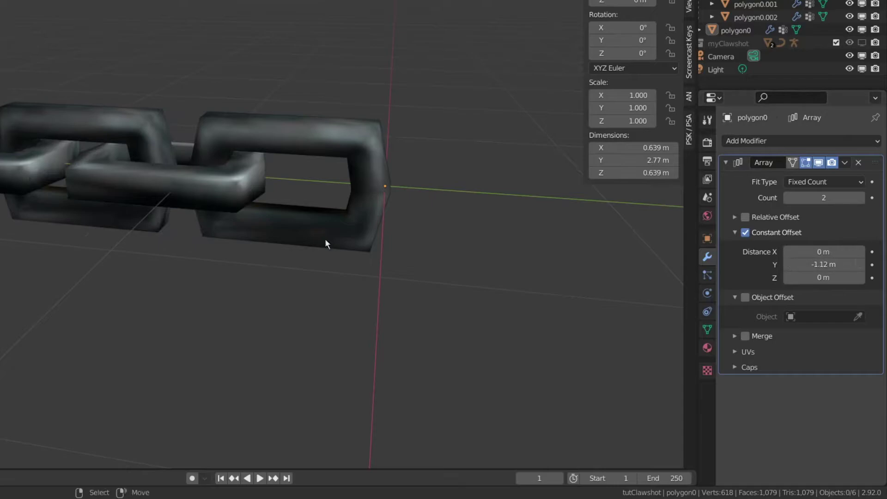
pyautogui.scroll(2, 581, 295)
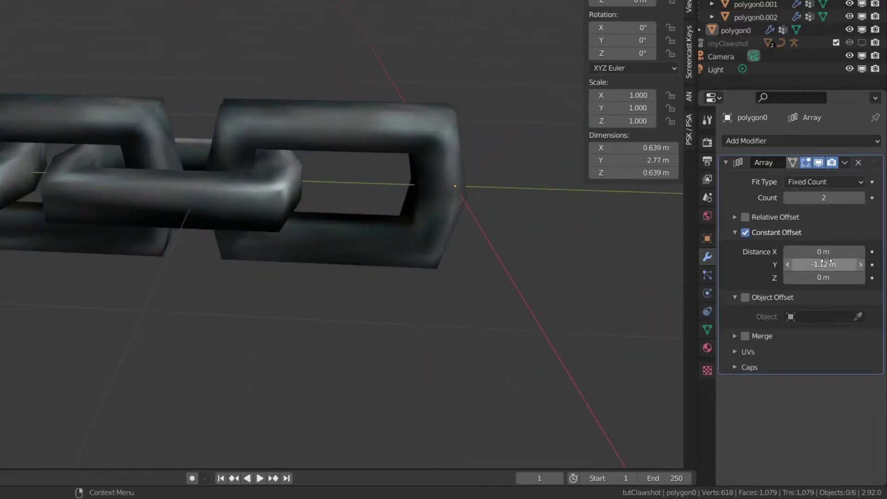
pyautogui.moveTo(828, 264)
pyautogui.mouseDown()
pyautogui.moveTo(857, 264)
pyautogui.moveTo(835, 264)
pyautogui.mouseUp()
pyautogui.moveTo(455, 277); pyautogui.dragTo(430, 292, button='middle')
pyautogui.moveTo(811, 264)
pyautogui.mouseDown()
pyautogui.moveTo(827, 264)
pyautogui.moveTo(815, 264)
pyautogui.mouseUp()
pyautogui.moveTo(323, 241); pyautogui.dragTo(412, 234, button='middle')
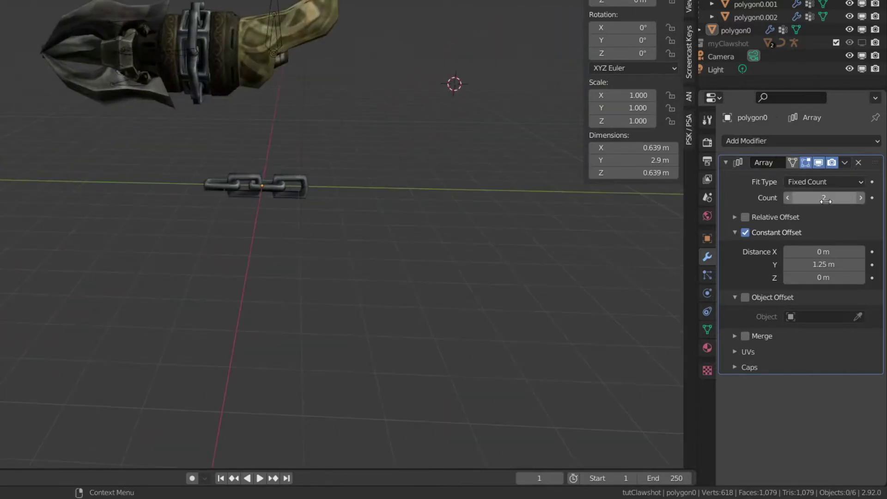
# Add a Curve modifier to the chain and turn off its viewport display
pyautogui.click(762, 142)
pyautogui.click(752, 260)
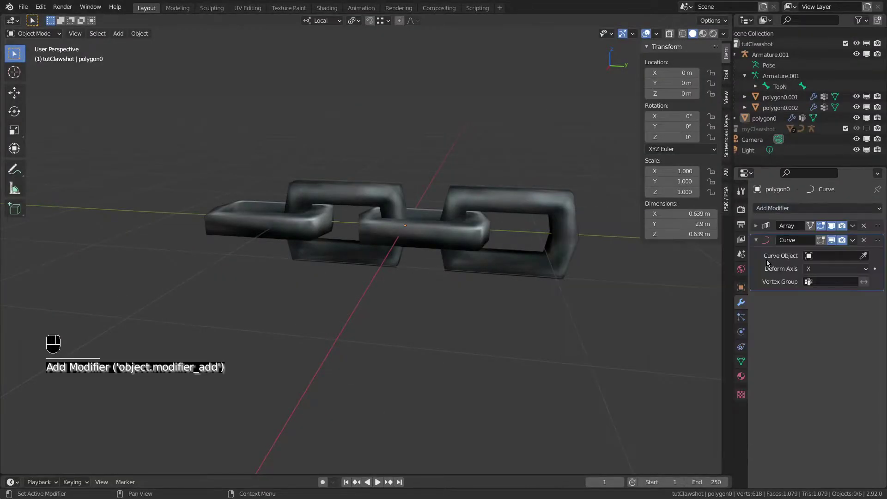
pyautogui.click(822, 260)
# Add a Path curve at the world origin and open its Viewport Display options
pyautogui.hotkey('shift', 'a')
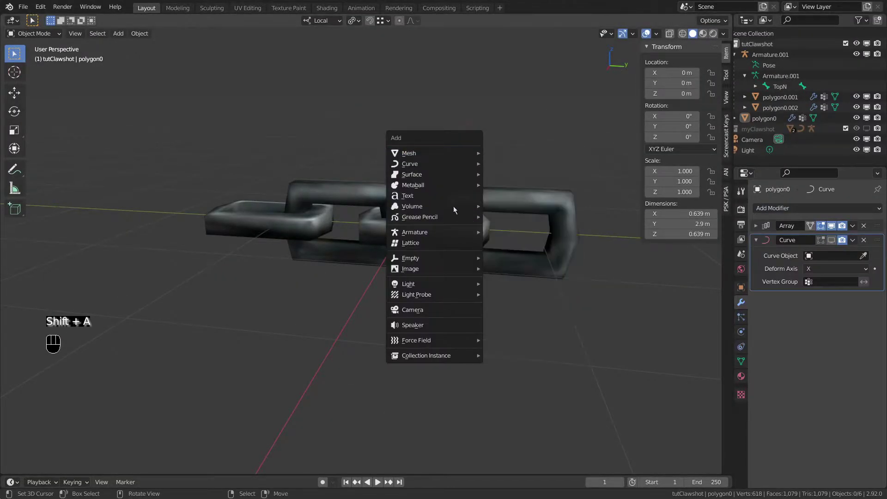
pyautogui.moveTo(406, 164)
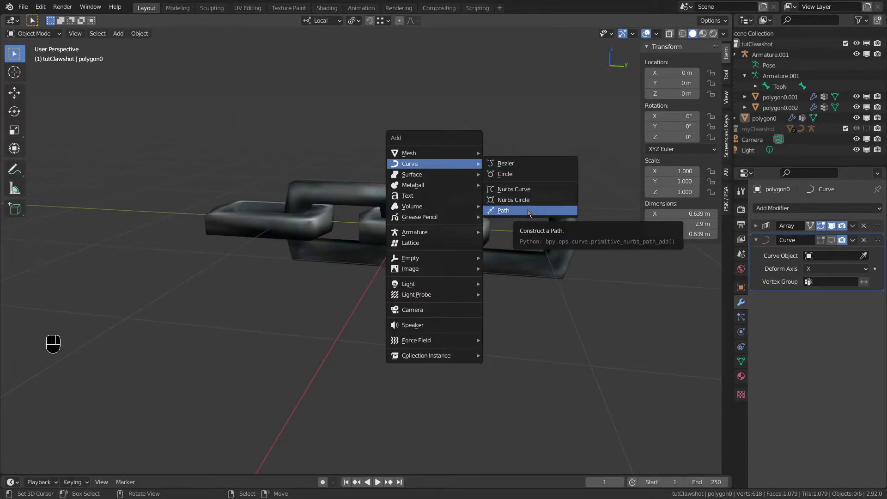
pyautogui.click(503, 211)
pyautogui.press('BackSpace')
pyautogui.moveTo(471, 196); pyautogui.dragTo(395, 226, button='middle')
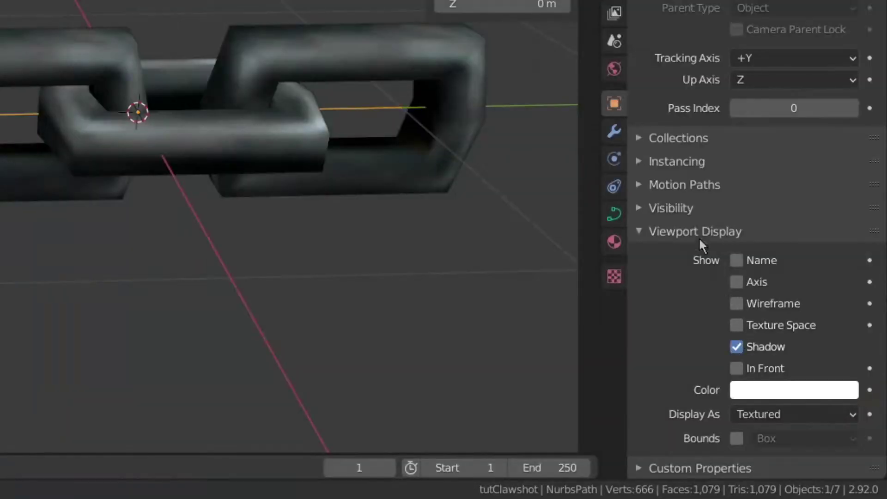
pyautogui.moveTo(286, 203); pyautogui.dragTo(317, 211, button='middle')
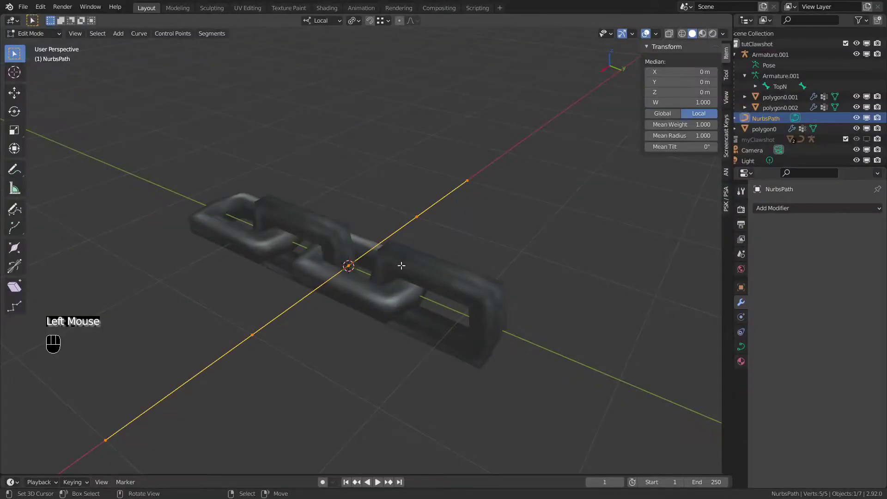
# Try bending the path by moving the control point next to its end
pyautogui.moveTo(400, 263); pyautogui.dragTo(562, 188, button='middle')
pyautogui.press('a')
pyautogui.scroll(4, 401, 265)
pyautogui.scroll(-1, 553, 187)
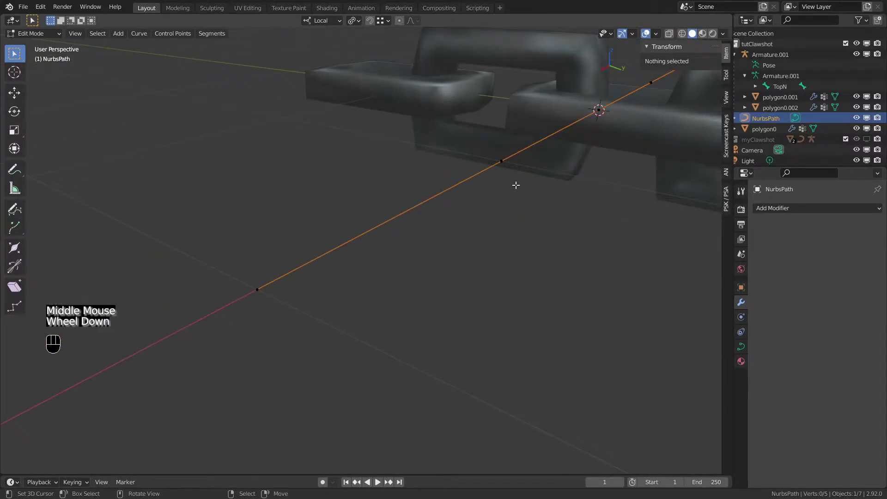
pyautogui.moveTo(499, 154); pyautogui.dragTo(471, 99, button='right')
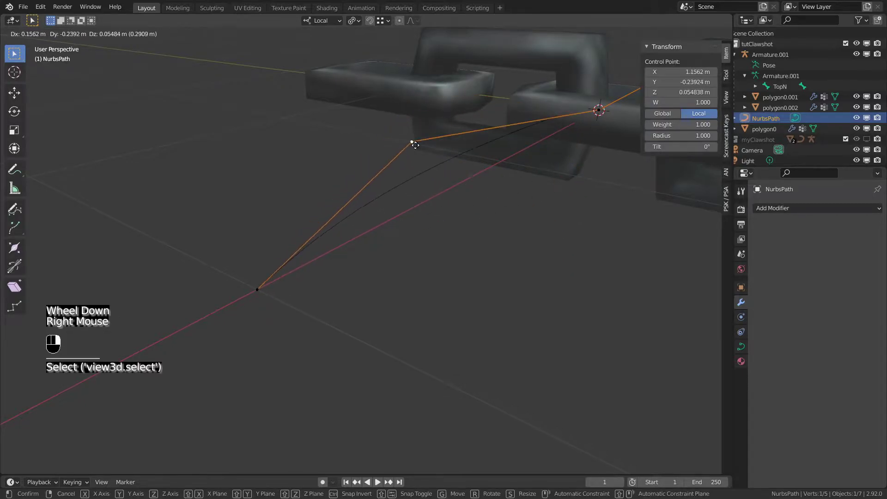
pyautogui.moveTo(322, 107); pyautogui.dragTo(322, 107, button='right')
# Show the curve normals in the viewport overlays and increase their display length
pyautogui.click(657, 34)
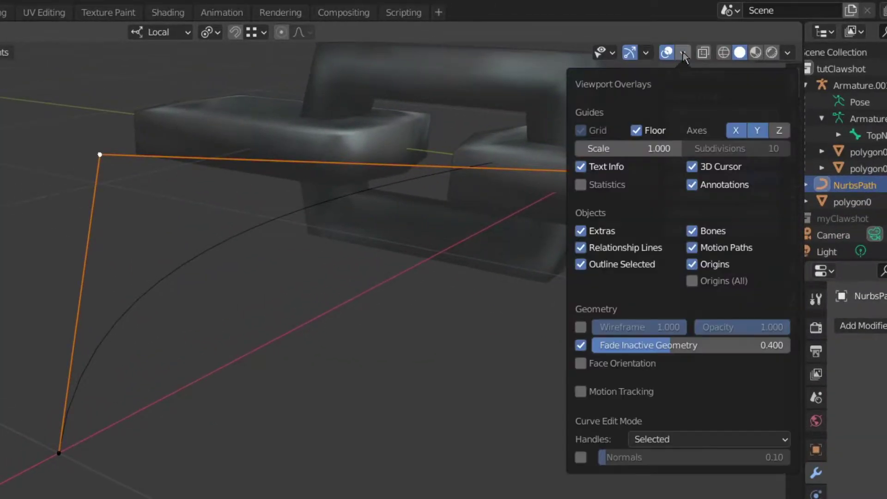
pyautogui.click(581, 457)
pyautogui.moveTo(603, 457); pyautogui.dragTo(626, 462)
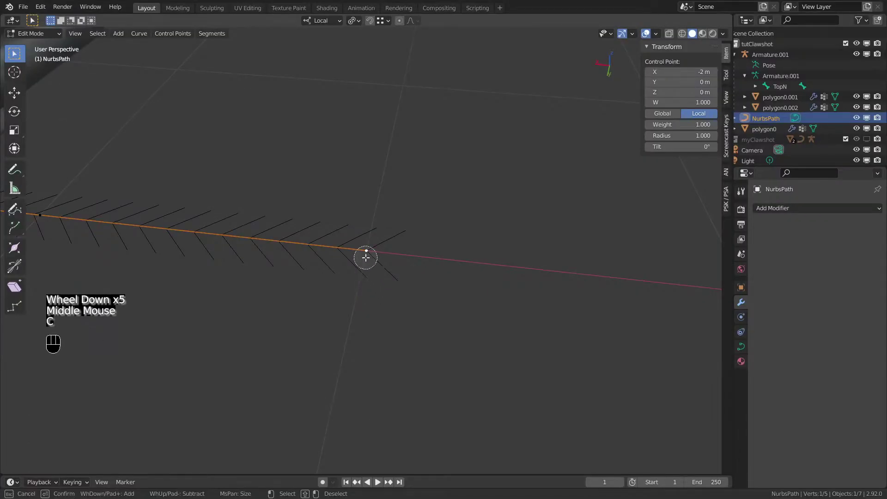
# Rotate all of the path's control points about the local Z axis so the path lies along the Y axis
pyautogui.scroll(-13, 365, 255)
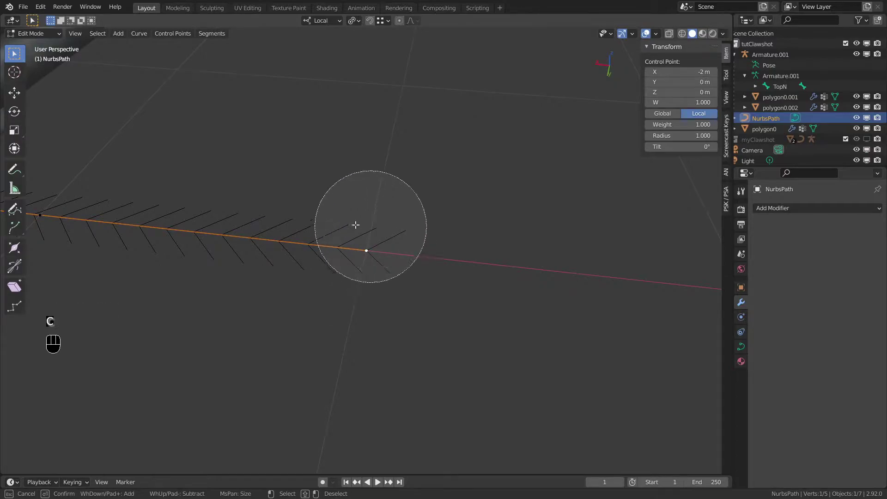
pyautogui.rightClick(364, 275)
pyautogui.scroll(-6, 342, 285)
pyautogui.moveTo(318, 292); pyautogui.dragTo(424, 332, button='middle')
pyautogui.press('a')
pyautogui.press('r')
pyautogui.press('z')
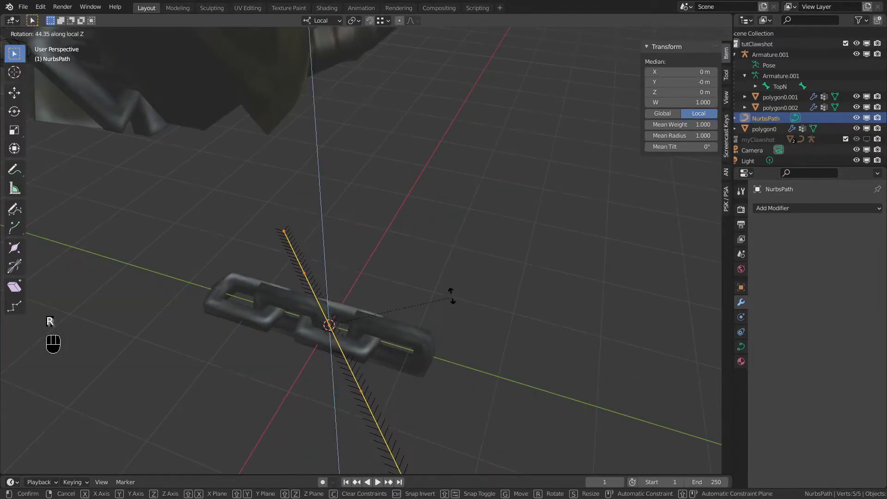
pyautogui.click(396, 212)
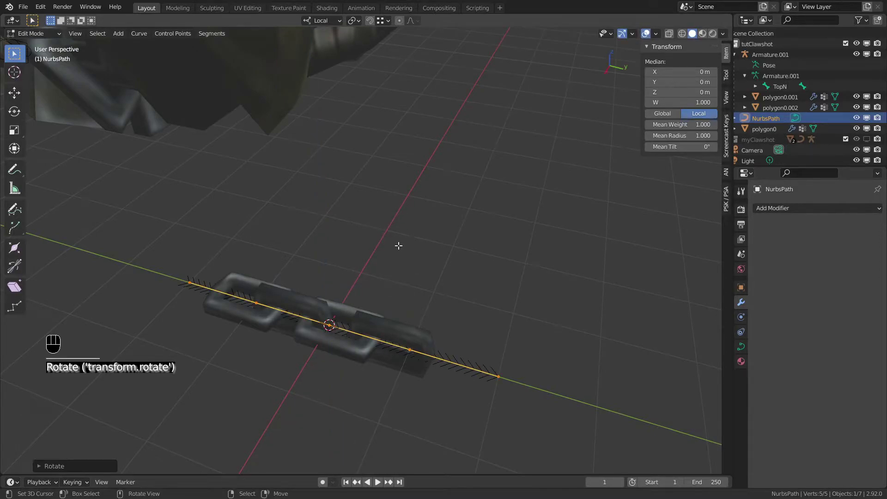
# Rename the path curve as C_NewChainPath and select the polygon0 chain in Object Mode
pyautogui.moveTo(398, 246); pyautogui.dragTo(281, 345, button='middle')
pyautogui.scroll(2, 190, 341)
pyautogui.keyDown('shift'); pyautogui.moveTo(190, 341); pyautogui.dragTo(211, 306, button='middle'); pyautogui.keyUp('shift')
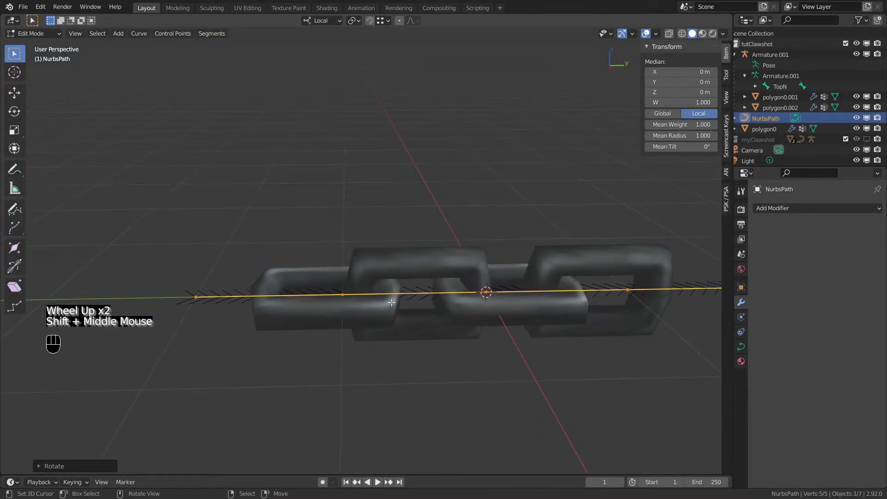
pyautogui.scroll(-1, 521, 340)
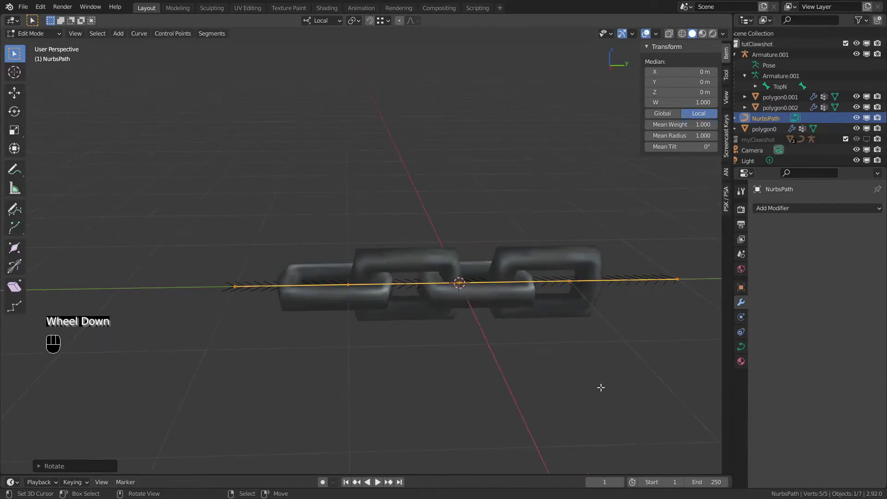
pyautogui.click(548, 346)
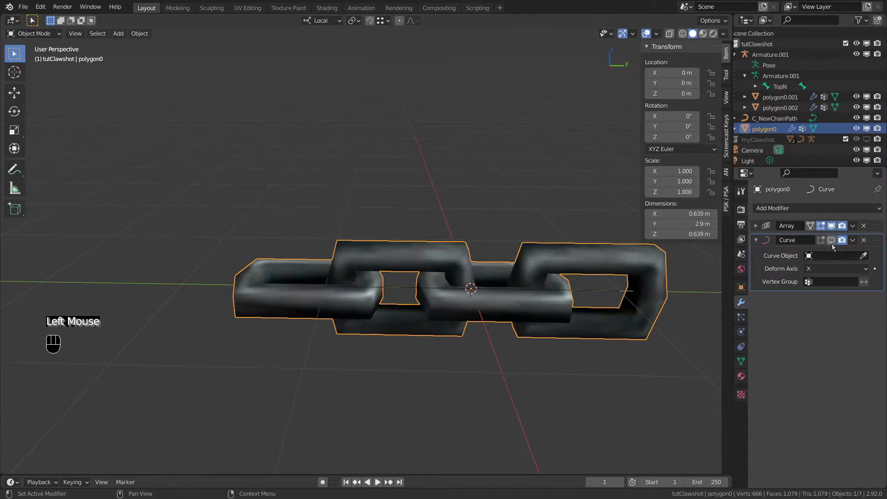
# Set the Curve modifier's object to C_NewChainPath and its deform axis to Y
pyautogui.click(830, 256)
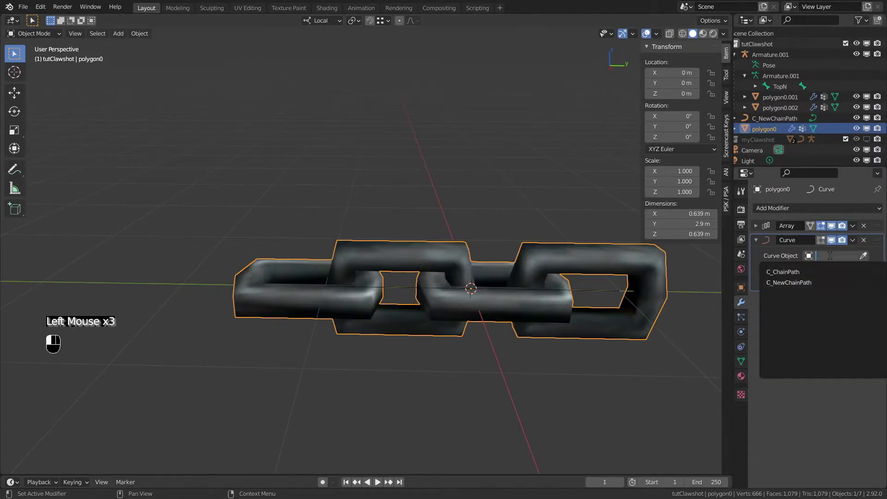
pyautogui.click(814, 283)
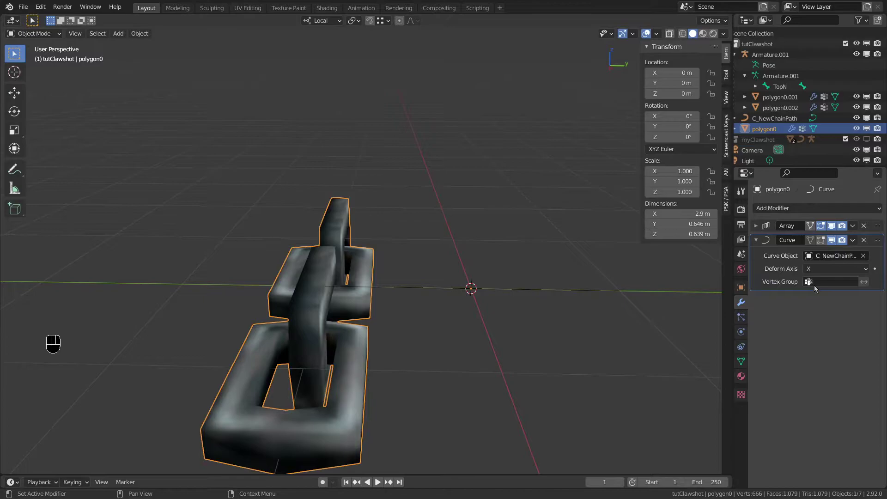
pyautogui.moveTo(398, 306); pyautogui.dragTo(380, 307, button='middle')
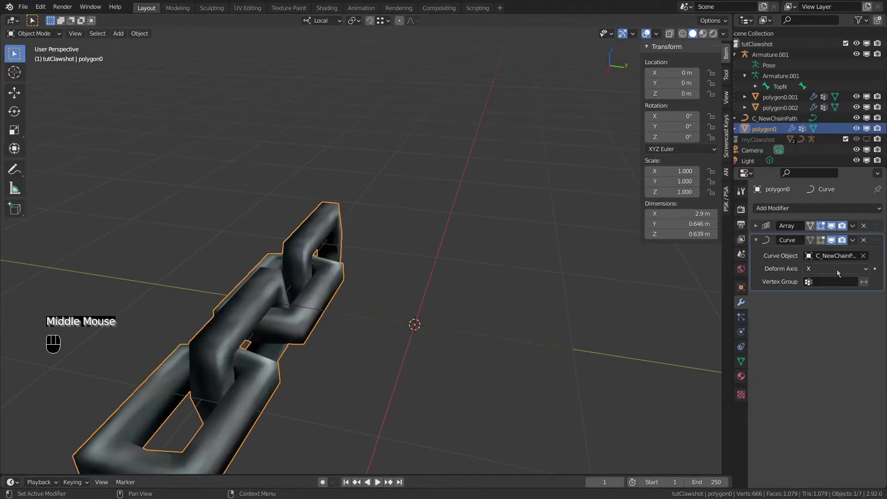
pyautogui.click(837, 270)
pyautogui.click(830, 291)
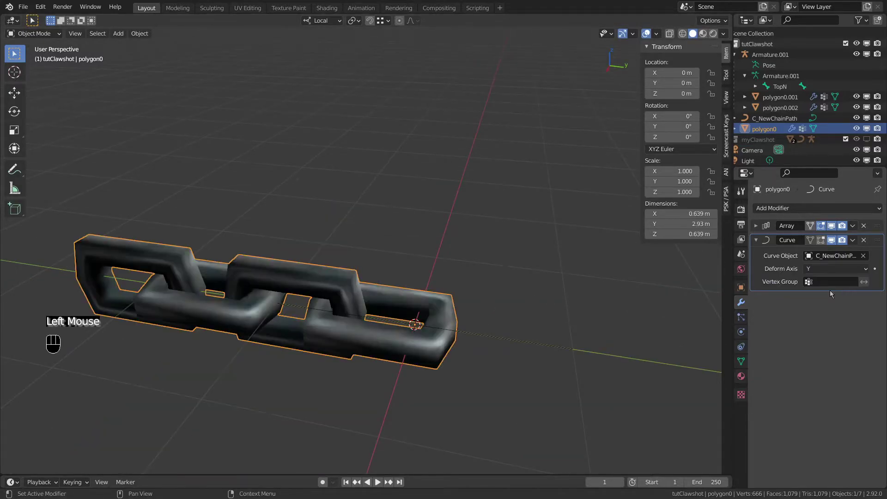
# Tilt all of C_NewChainPath's control points by 90° in Edit Mode
pyautogui.moveTo(462, 324); pyautogui.dragTo(492, 320, button='middle')
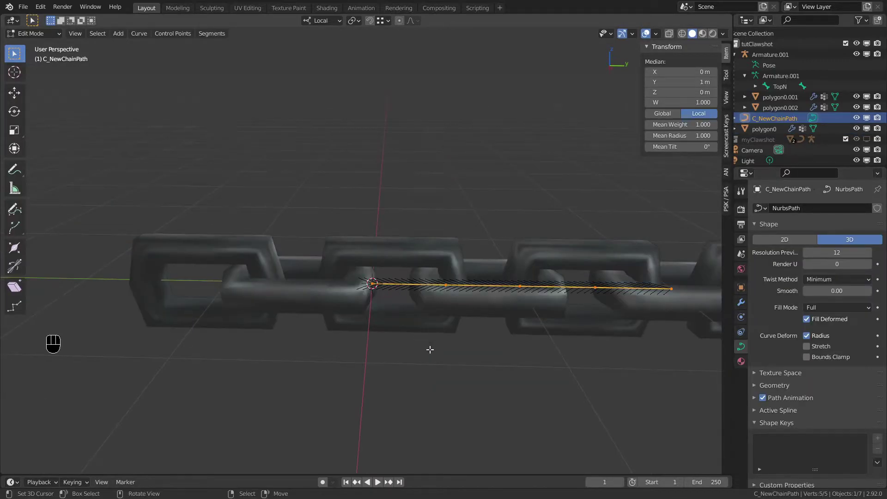
pyautogui.moveTo(430, 350); pyautogui.dragTo(445, 366, button='middle')
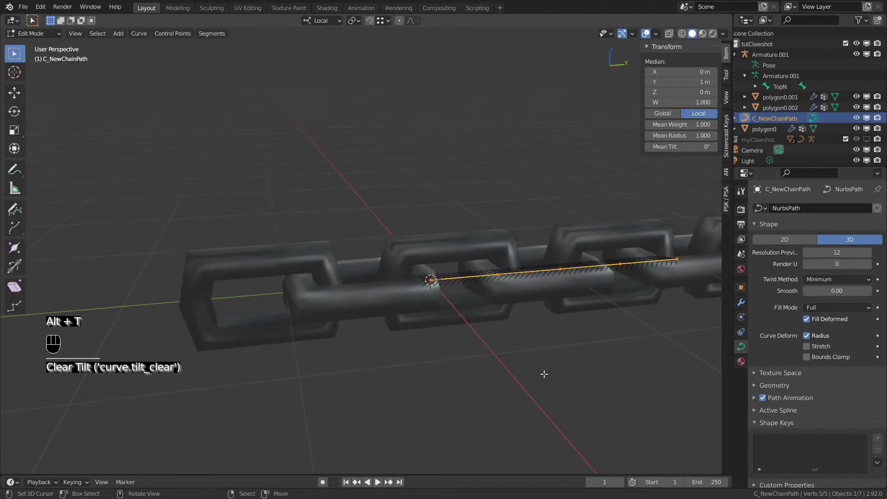
pyautogui.hotkey('ctrl', 't')
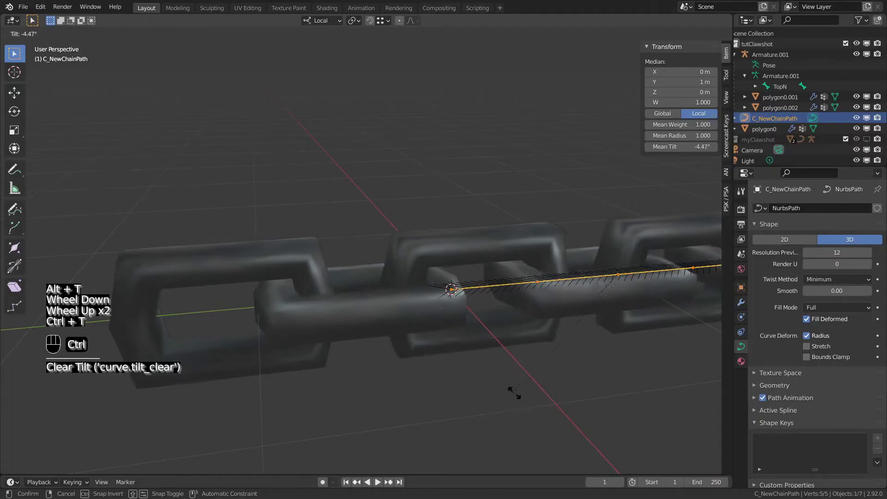
pyautogui.write('90')
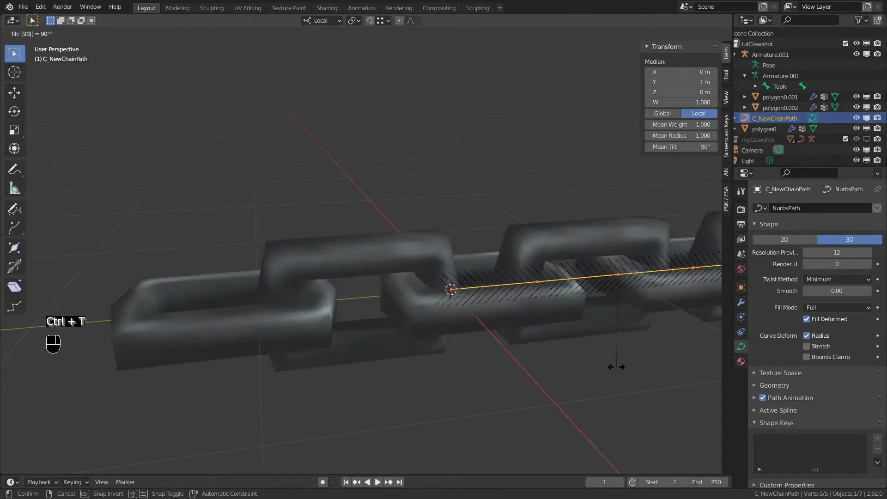
pyautogui.click(616, 367)
pyautogui.scroll(-2, 581, 339)
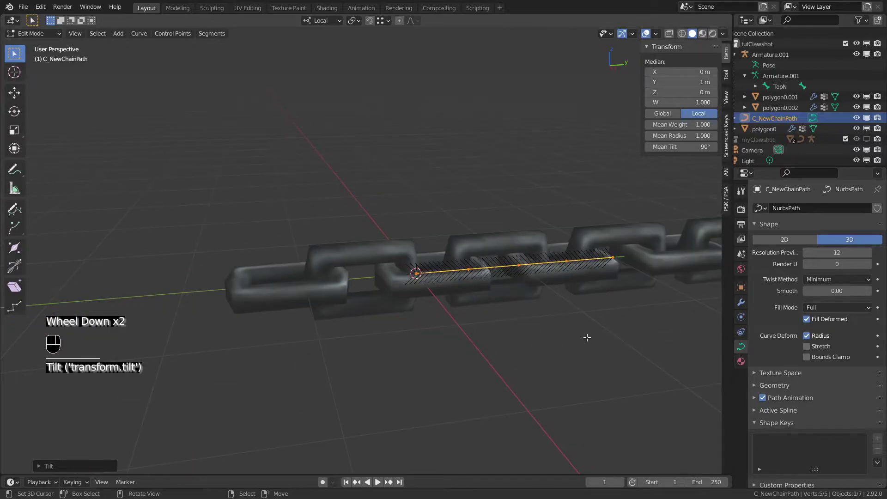
# Try moving the path's first control point, and slide all of the polygon0 link geometry in the positive local Y direction
pyautogui.moveTo(587, 338); pyautogui.dragTo(576, 334, button='middle')
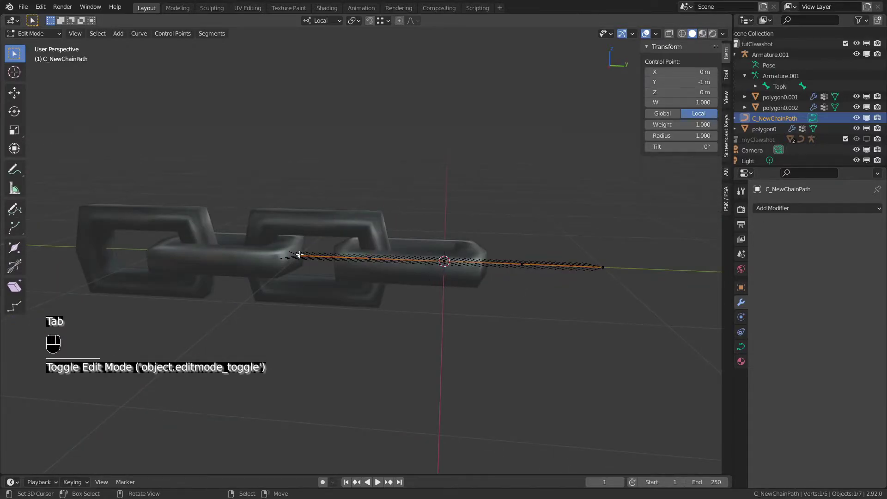
pyautogui.moveTo(299, 254); pyautogui.dragTo(182, 200, button='right')
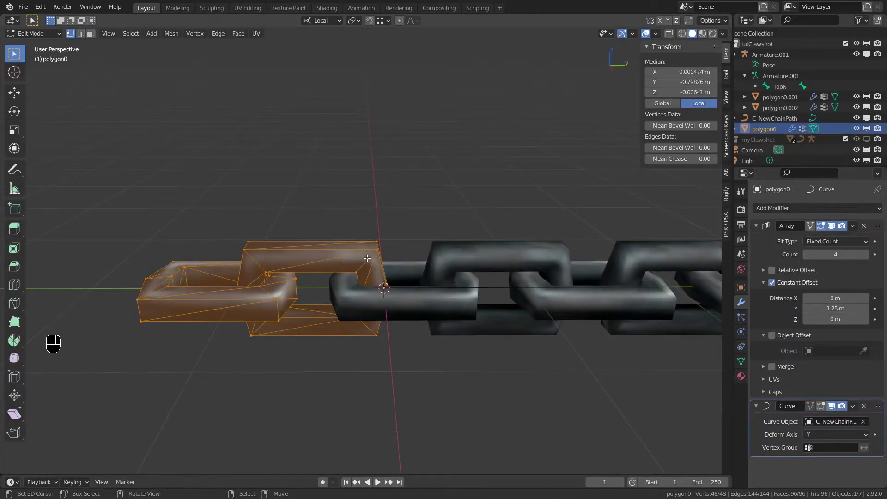
pyautogui.press('g')
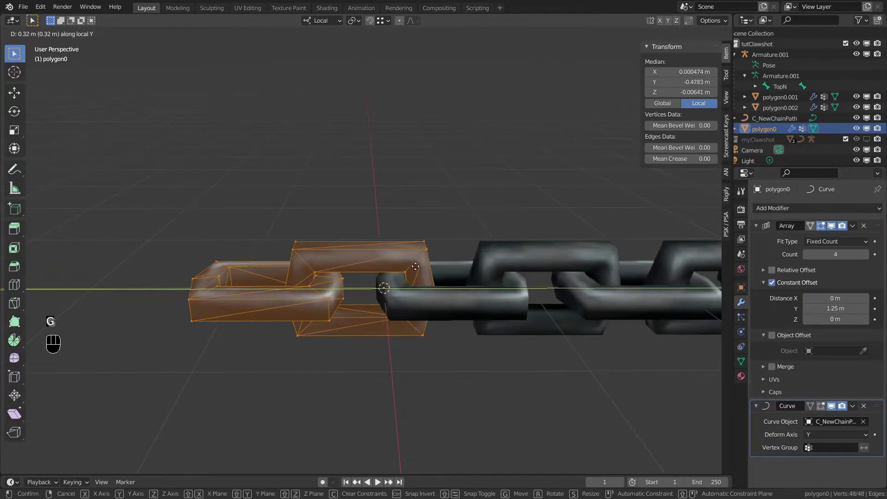
pyautogui.press('Tab')
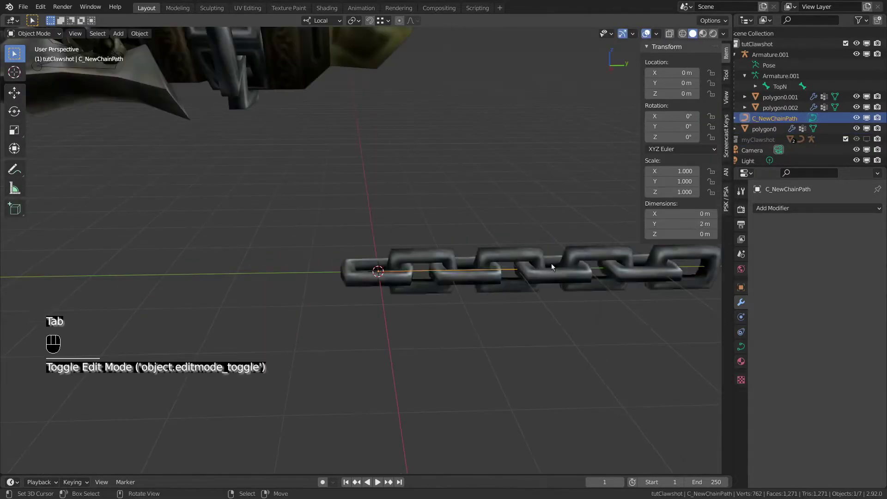
# Change the chain's Array fit type to Fit Curve and assign C_NewChainPath as its curve
pyautogui.rightClick(550, 264)
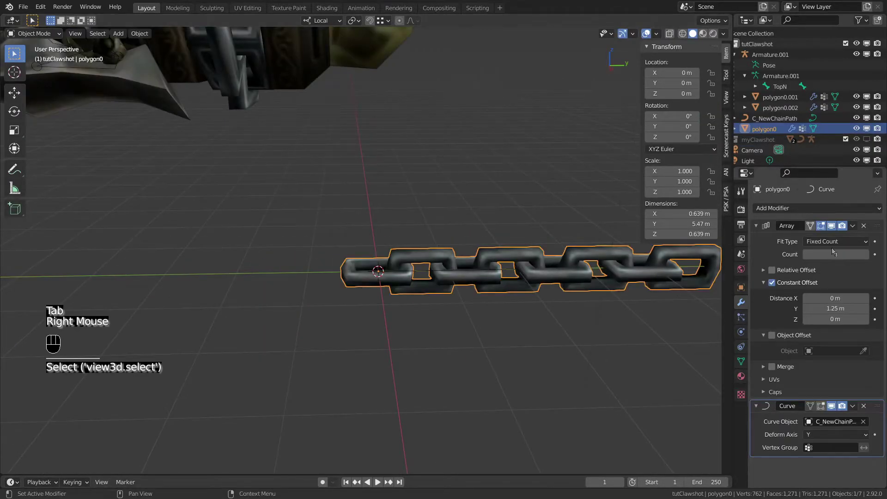
pyautogui.click(836, 241)
pyautogui.click(823, 276)
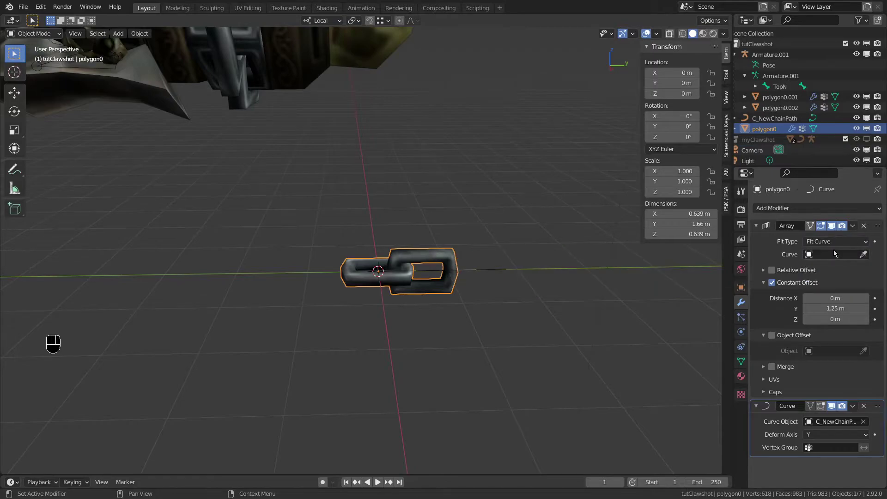
pyautogui.click(836, 254)
pyautogui.click(813, 282)
# Try pulling the path's control point at the origin away to test how the chain fills the curve
pyautogui.rightClick(419, 273)
pyautogui.press('Tab')
pyautogui.moveTo(378, 271); pyautogui.dragTo(196, 356, button='right')
pyautogui.press('Escape')
pyautogui.scroll(-6, 196, 355)
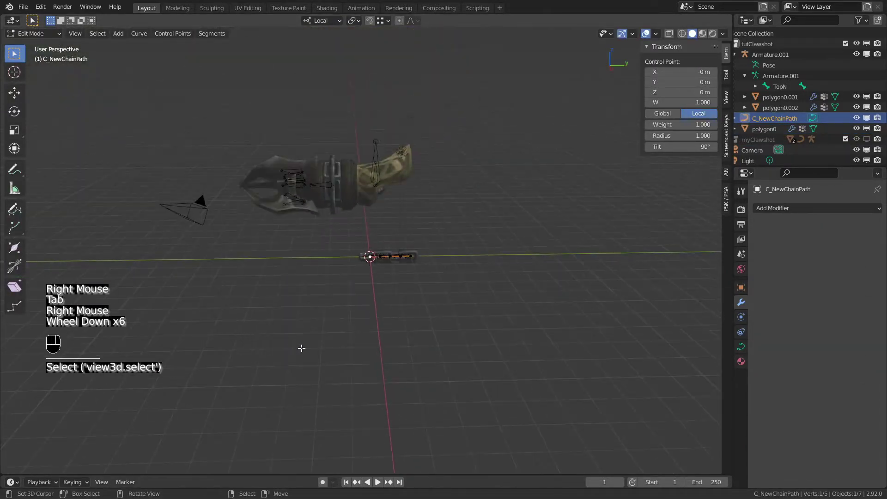
pyautogui.press('g')
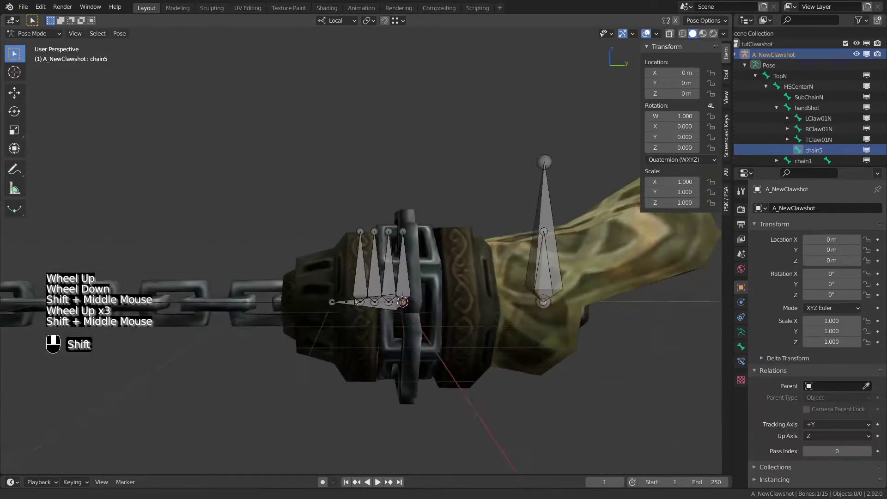
# Try pulling the chain4 and chain1 bones of A_NewClawshot out of the clawshot in Pose Mode
pyautogui.scroll(2, 199, 205)
pyautogui.rightClick(199, 205)
pyautogui.moveTo(200, 205); pyautogui.dragTo(443, 303, button='right')
pyautogui.press('Escape')
pyautogui.scroll(2, 490, 323)
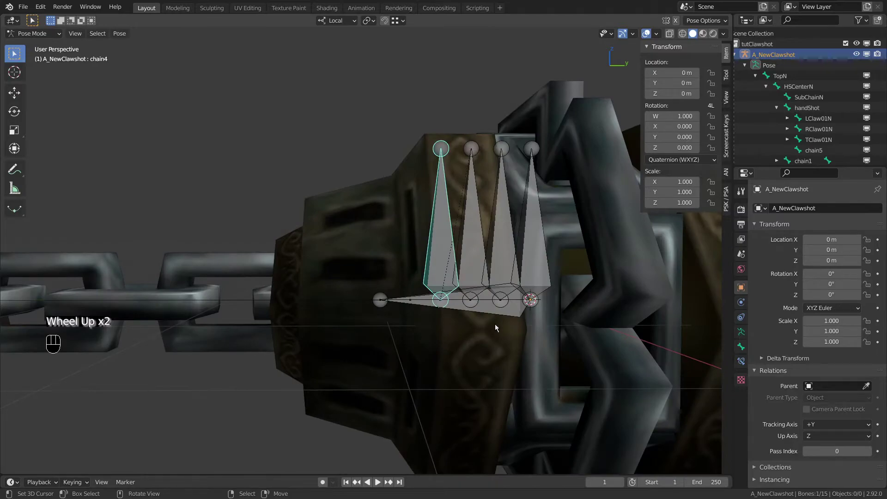
pyautogui.moveTo(528, 261); pyautogui.dragTo(353, 265, button='right')
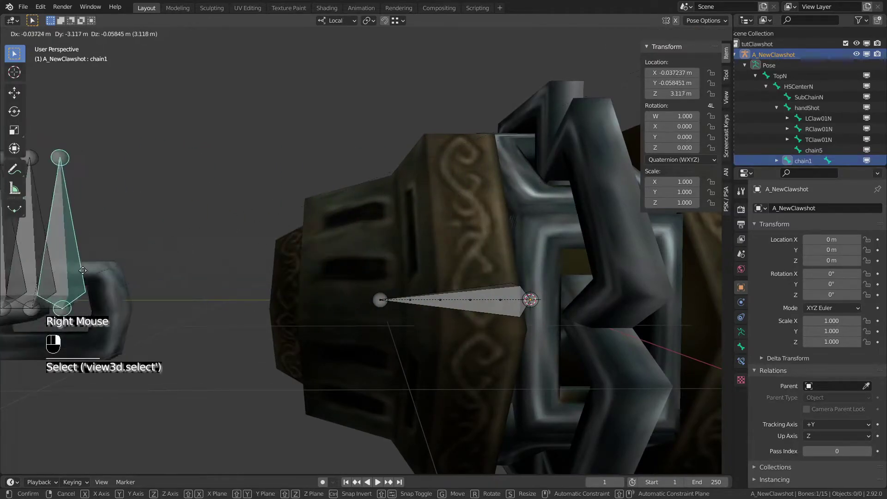
# Move the chain2 bone about 1.92 m in the negative global Y direction, out of the clawshot's front
pyautogui.rightClick(495, 254)
pyautogui.moveTo(495, 253); pyautogui.dragTo(201, 255, button='right')
pyautogui.scroll(-5, 201, 254)
pyautogui.moveTo(201, 255); pyautogui.dragTo(511, 217, button='middle')
pyautogui.scroll(-4, 511, 217)
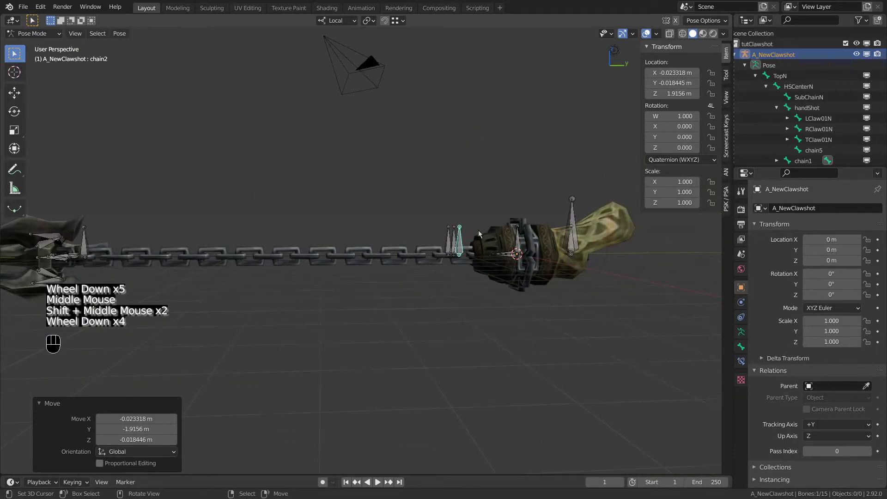
# Spread the next two chain bones apart along the extended chain to bend it
pyautogui.moveTo(454, 229); pyautogui.dragTo(302, 251, button='right')
pyautogui.moveTo(106, 170); pyautogui.dragTo(254, 161, button='right')
pyautogui.scroll(-3, 219, 220)
pyautogui.keyDown('shift'); pyautogui.moveTo(218, 226); pyautogui.dragTo(277, 215, button='middle'); pyautogui.keyUp('shift')
pyautogui.keyDown('shift'); pyautogui.scroll(1, 273, 227); pyautogui.keyUp('shift')
# Set the handShot bone's Y location to 30 m and try rotating the bone at the clawshot's handle
pyautogui.rightClick(269, 240)
pyautogui.moveTo(677, 83); pyautogui.dragTo(698, 83)
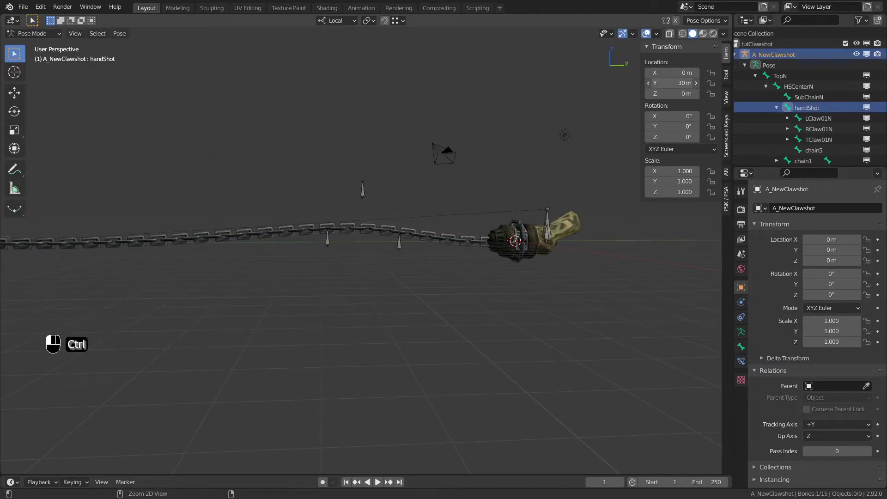
pyautogui.rightClick(560, 211)
pyautogui.press('r')
pyautogui.press('r')
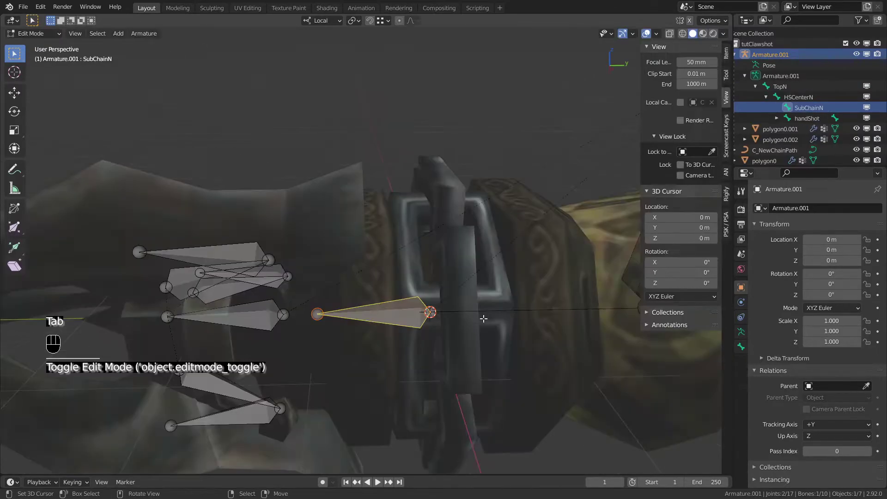
# Add a bone named chain1 at the origin and duplicate it four times, each copy offset -0.2 m along local Y
pyautogui.hotkey('shift', 'a')
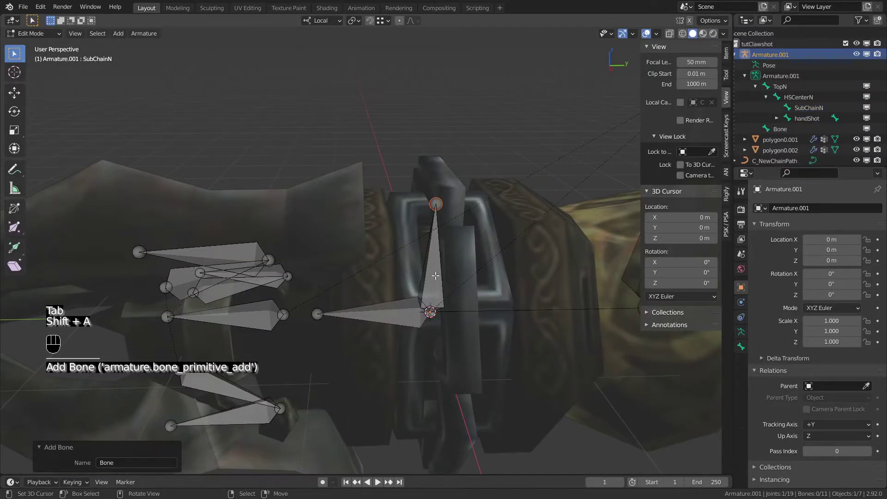
pyautogui.rightClick(436, 276)
pyautogui.hotkey('shift', 'd')
pyautogui.click(424, 342)
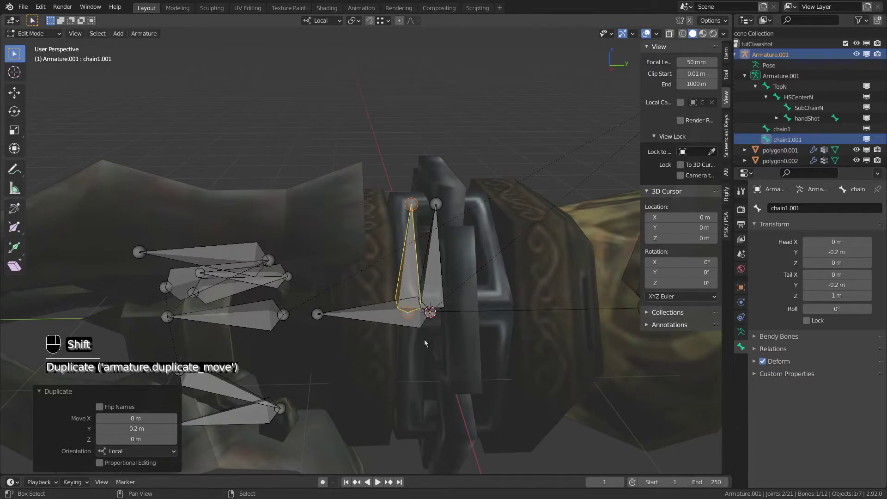
pyautogui.hotkey('shift', 'r')
pyautogui.hotkey('shift', 'r')
pyautogui.hotkey('shift', 'r')
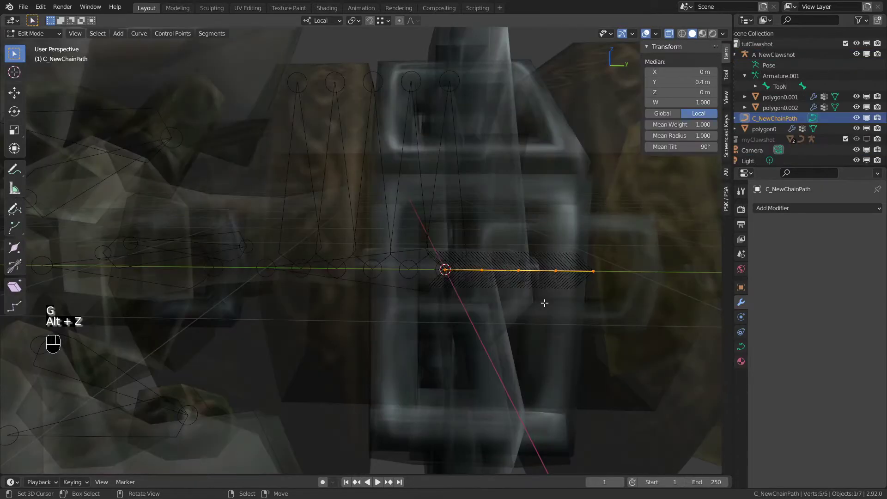
# Move all of C_NewChainPath's control points -1 m along local Y
pyautogui.press('g')
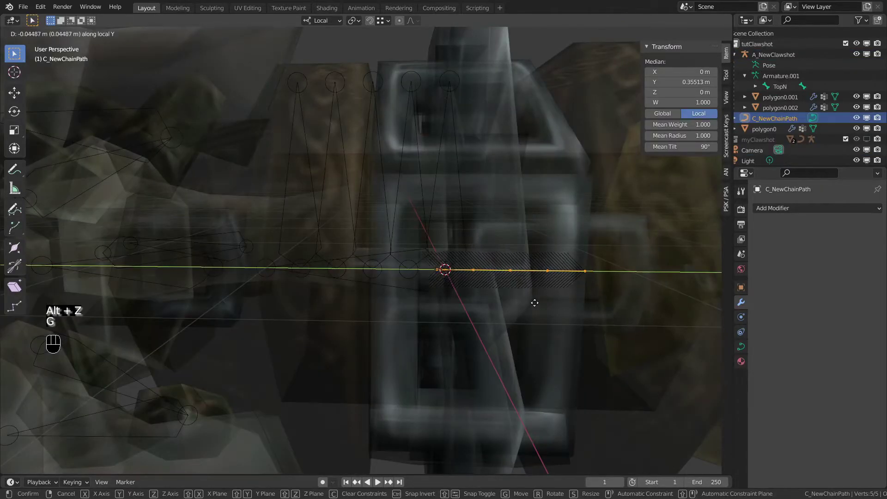
pyautogui.click(363, 302)
pyautogui.moveTo(134, 429)
pyautogui.keyDown('ctrl'); pyautogui.mouseDown()
pyautogui.moveTo(153, 429)
pyautogui.moveTo(125, 429)
pyautogui.mouseUp(); pyautogui.keyUp('ctrl')
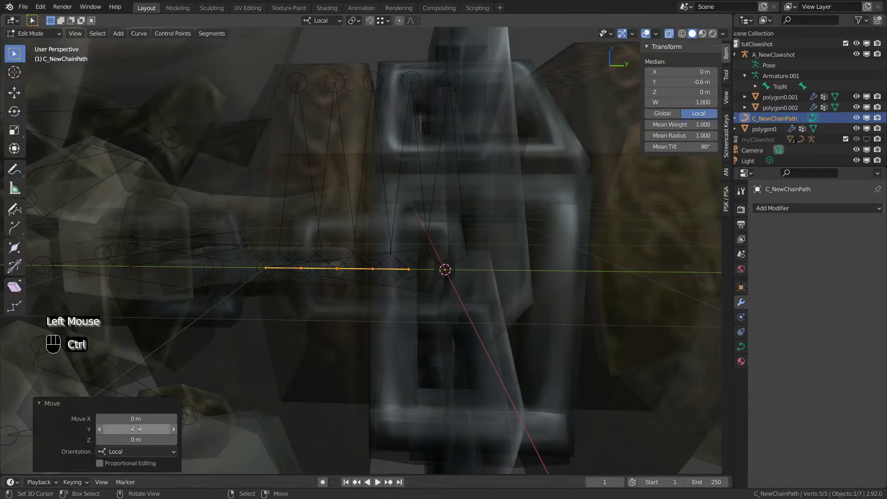
pyautogui.moveTo(282, 305); pyautogui.dragTo(323, 283, button='middle')
pyautogui.scroll(-2, 326, 303)
pyautogui.scroll(3, 402, 283)
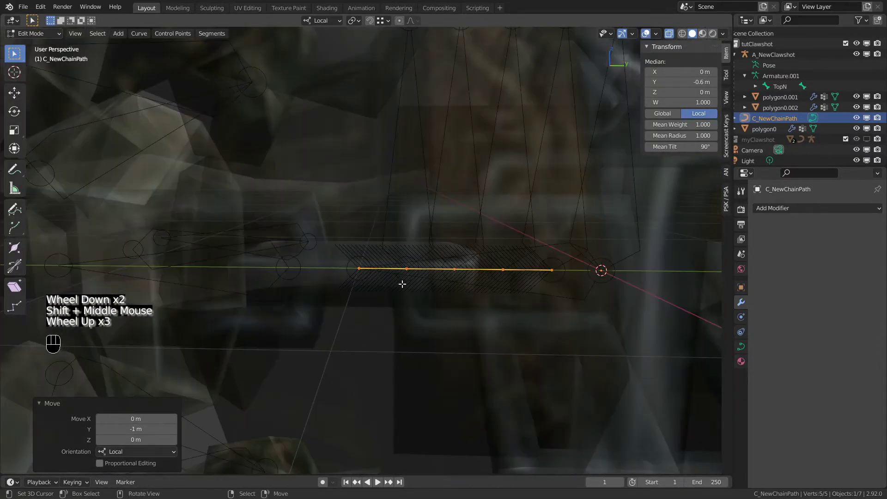
pyautogui.moveTo(402, 283)
pyautogui.mouseDown(button='middle')
pyautogui.moveTo(440, 282)
pyautogui.moveTo(407, 281)
pyautogui.mouseUp(button='middle')
pyautogui.scroll(-1, 407, 282)
pyautogui.scroll(-2, 408, 282)
pyautogui.scroll(3, 458, 293)
pyautogui.moveTo(458, 293); pyautogui.dragTo(465, 294, button='middle')
pyautogui.keyDown('shift'); pyautogui.moveTo(466, 295); pyautogui.dragTo(475, 294, button='middle'); pyautogui.keyUp('shift')
# Add a Hook modifier named 5 for the path's control point at Y -1 m, targeting A_NewClawshot's chain5 bone
pyautogui.press('Tab')
pyautogui.press('Tab')
pyautogui.rightClick(357, 267)
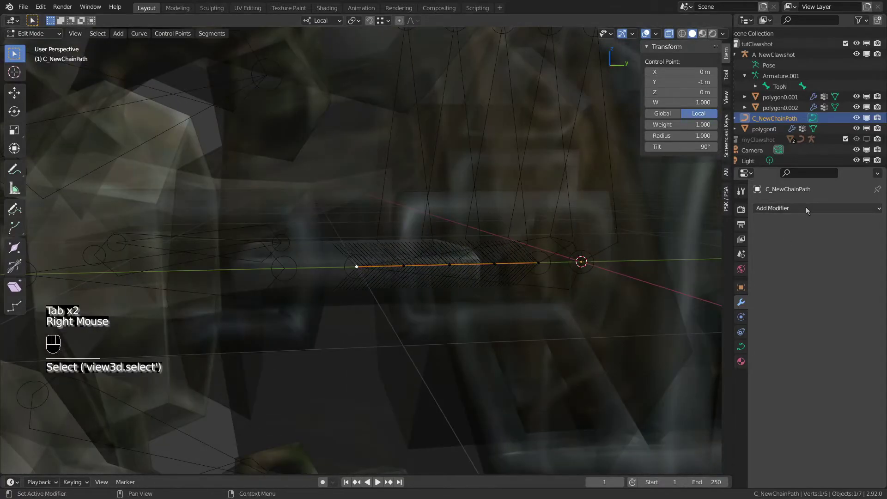
pyautogui.click(807, 209)
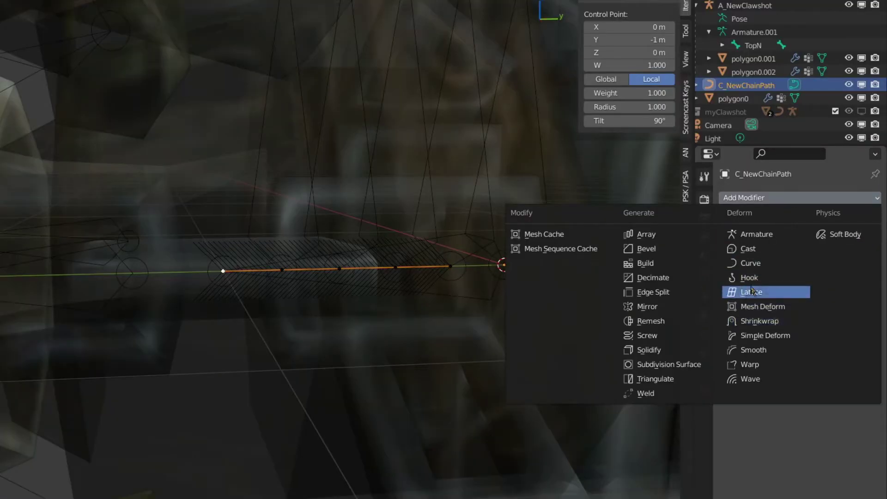
pyautogui.click(753, 277)
pyautogui.click(825, 240)
pyautogui.click(773, 272)
pyautogui.click(825, 256)
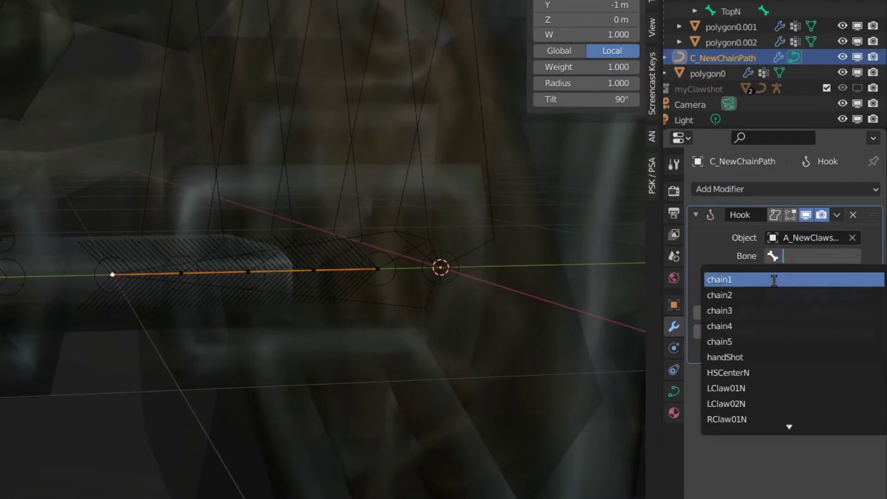
pyautogui.click(801, 330)
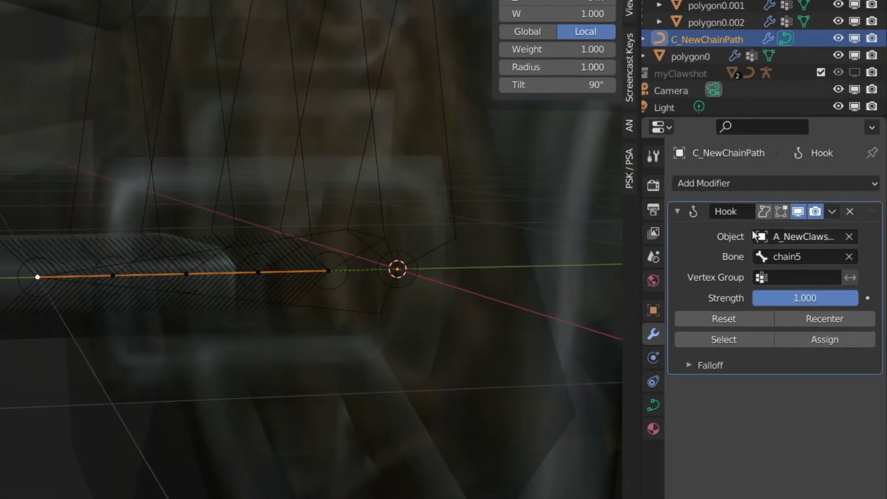
pyautogui.write('5')
pyautogui.click(678, 212)
# Add a second Hook modifier named 4 to the path, targeting A_NewClawshot's chain4 bone
pyautogui.click(740, 184)
pyautogui.click(716, 286)
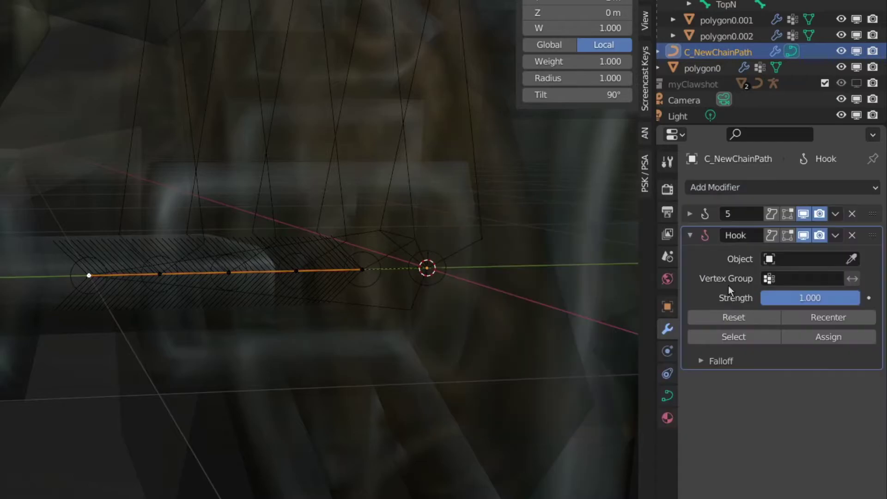
pyautogui.click(793, 259)
pyautogui.click(774, 283)
pyautogui.click(776, 280)
pyautogui.click(736, 354)
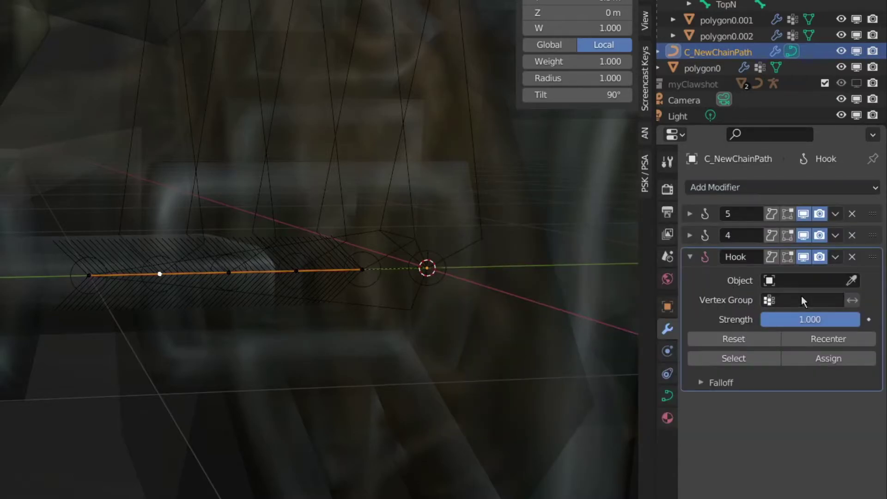
# Target the third Hook modifier at A_NewClawshot's chain3 bone and name it 3
pyautogui.click(806, 280)
pyautogui.click(781, 301)
pyautogui.click(806, 299)
pyautogui.click(749, 353)
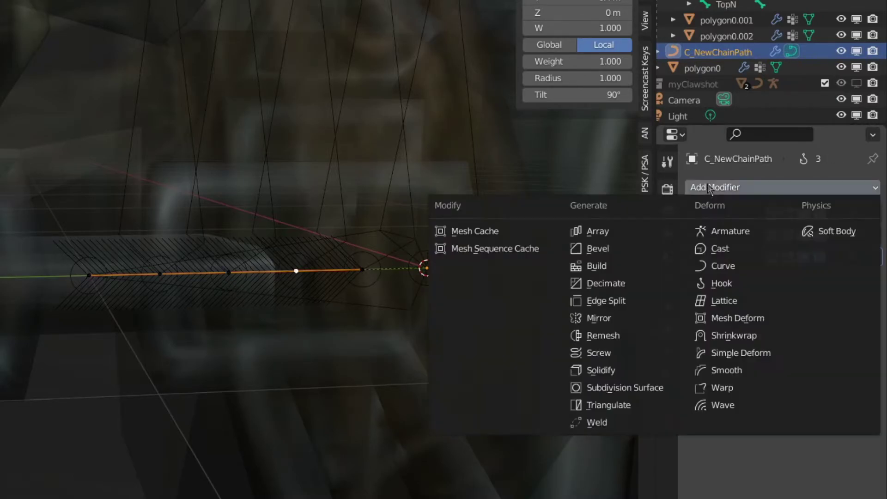
# Add a fourth Hook modifier named 2 to C_NewChainPath, targeting A_NewClawshot's chain2 bone
pyautogui.click(710, 340)
pyautogui.click(806, 302)
pyautogui.click(781, 322)
pyautogui.click(793, 321)
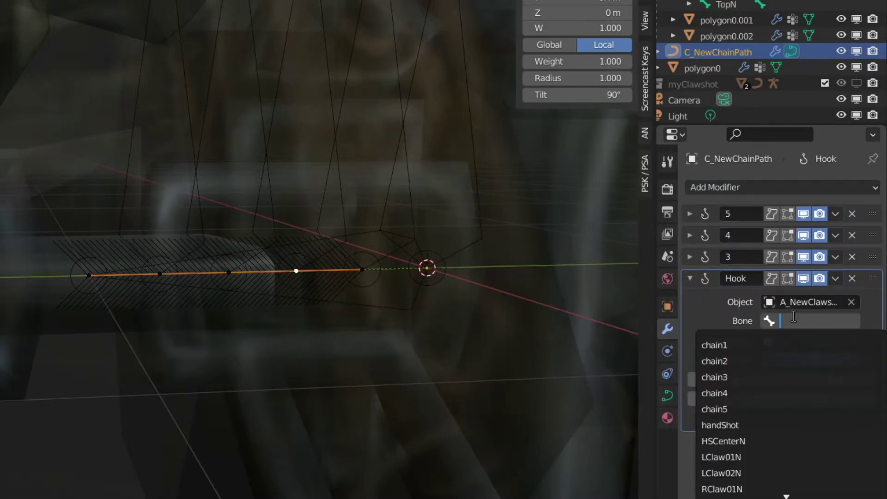
pyautogui.click(762, 361)
pyautogui.click(740, 278)
pyautogui.write('2')
pyautogui.press('Return')
pyautogui.click(690, 278)
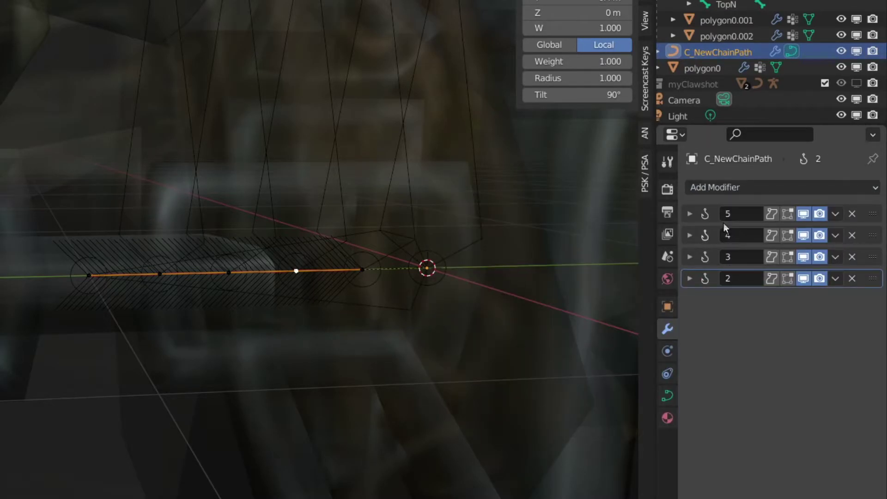
# Add a fifth Hook modifier to C_NewChainPath
pyautogui.click(781, 187)
pyautogui.click(721, 248)
pyautogui.click(792, 320)
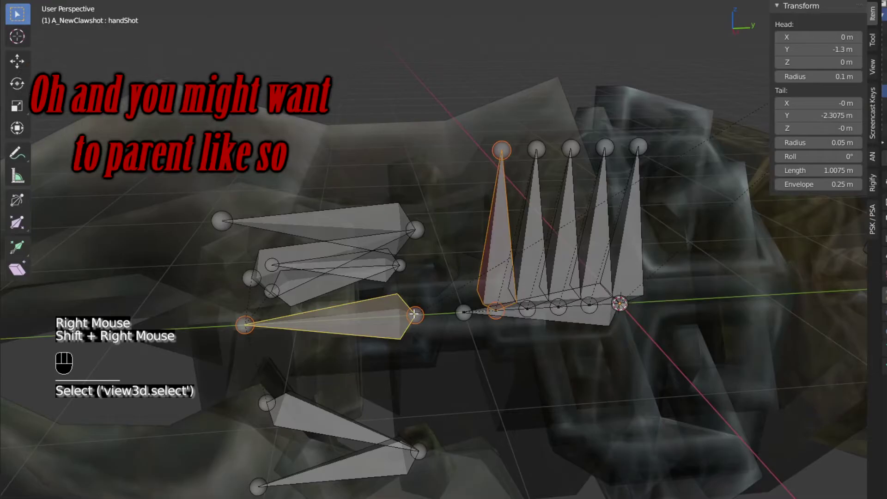
# Parent the chain5 bone to handShot with Keep Offset and slide handShot along Y in Pose Mode to extend the chain
pyautogui.hotkey('ctrl', 'p')
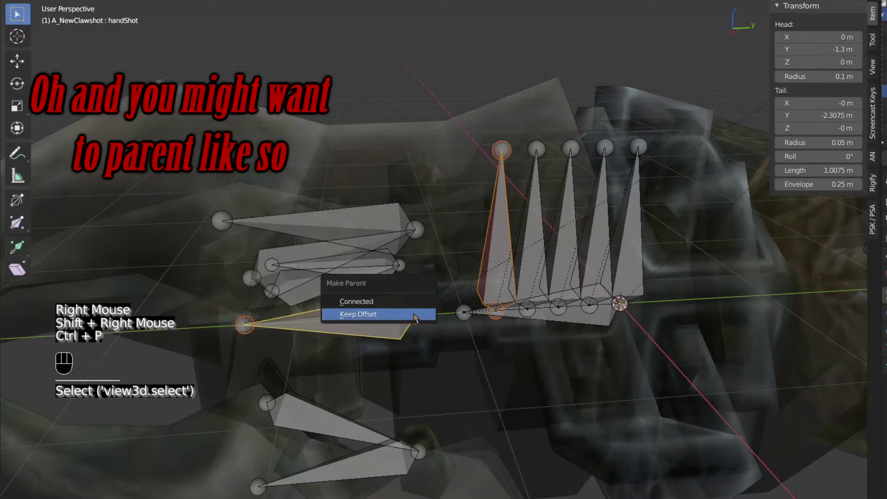
pyautogui.click(415, 317)
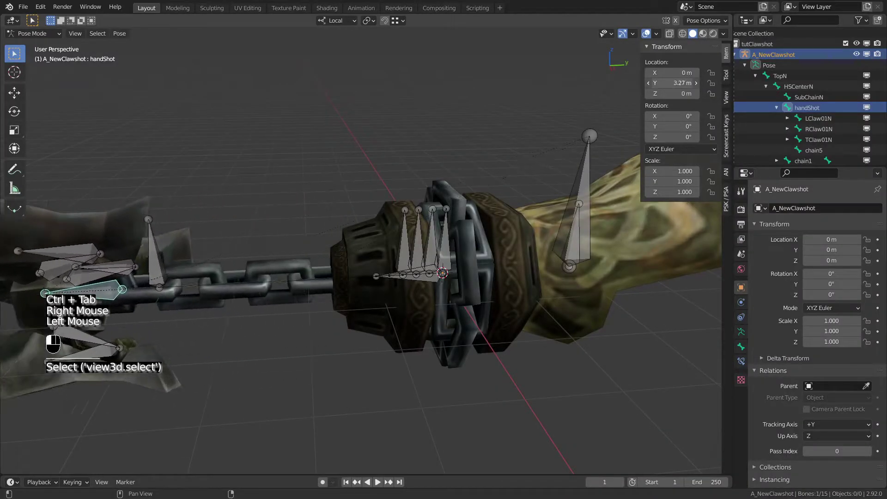
pyautogui.moveTo(671, 83); pyautogui.dragTo(684, 83)
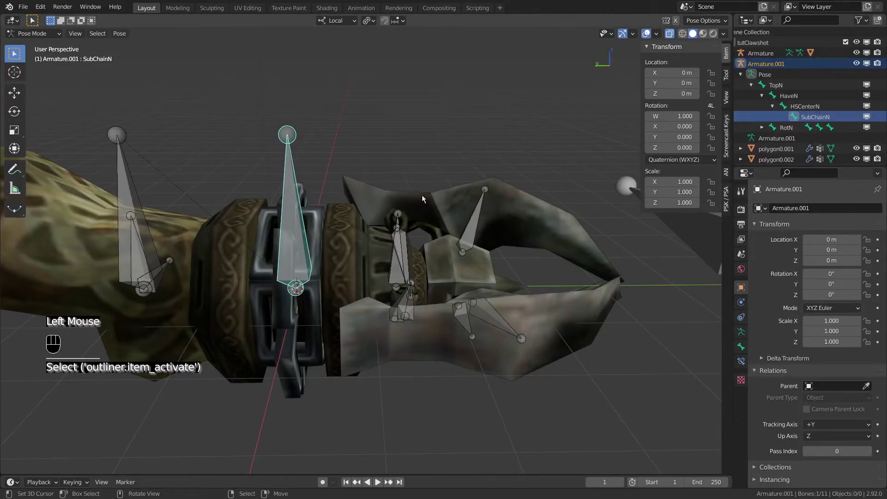
# Try a free trackball rotation of Armature.001's SubChainN bone
pyautogui.press('r')
pyautogui.press('r')
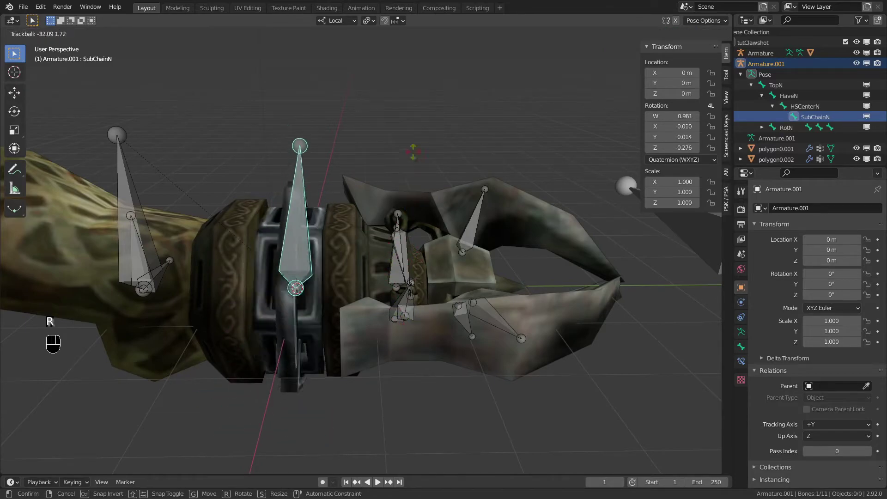
pyautogui.rightClick(434, 220)
# Switch Armature.001's SubChainN bone to XYZ Euler rotation and open its Y rotation for editing
pyautogui.keyDown('ctrl'); pyautogui.scroll(-1, 666, 158); pyautogui.keyUp('ctrl')
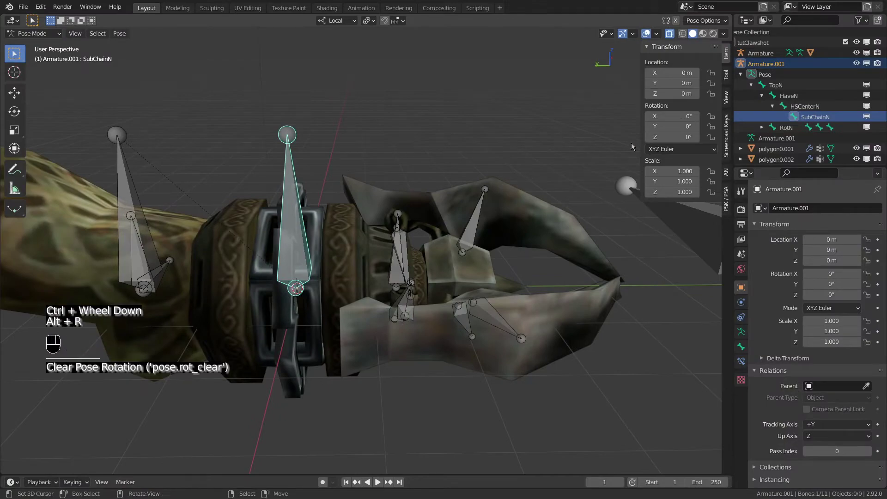
pyautogui.click(670, 126)
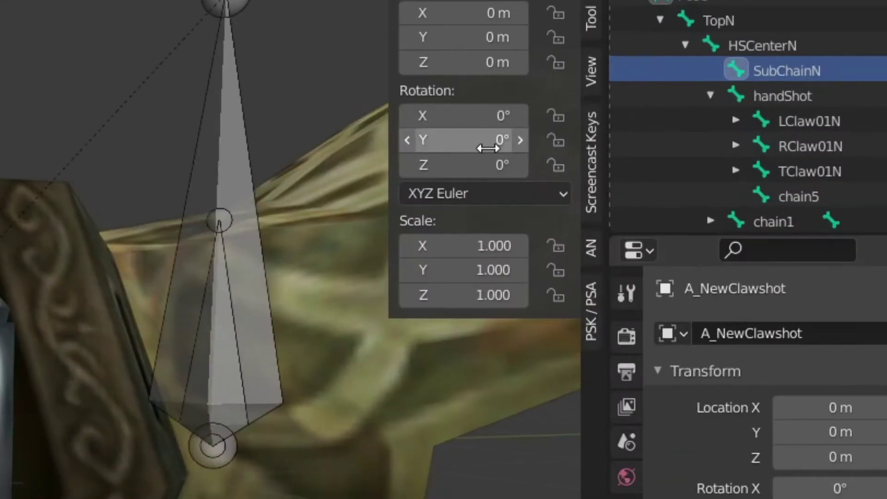
# Add a driver to the Y rotation of A_NewClawshot's SubChainN bone and set its expression to var
pyautogui.rightClick(680, 129)
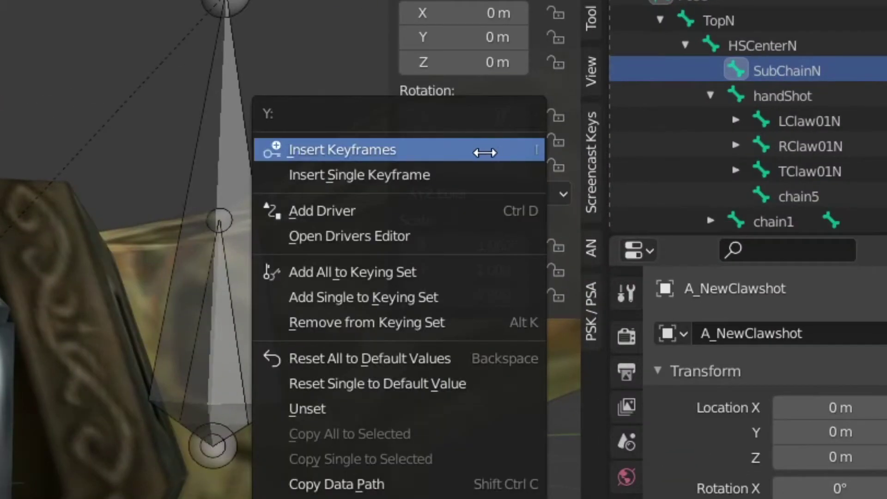
pyautogui.click(660, 178)
pyautogui.click(416, 317)
pyautogui.press('BackSpace')
pyautogui.press('BackSpace')
pyautogui.press('BackSpace')
pyautogui.press('BackSpace')
pyautogui.press('BackSpace')
pyautogui.press('BackSpace')
pyautogui.press('Return')
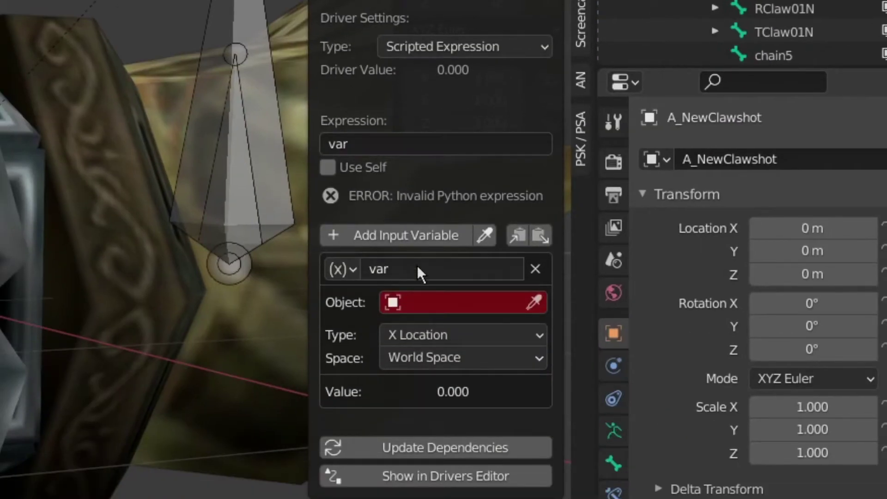
# Point the driver variable at A_NewClawshot's handShot bone with Y Location in Local Space, and slide handShot along Y to test it
pyautogui.click(422, 456)
pyautogui.click(462, 360)
pyautogui.click(455, 302)
pyautogui.click(439, 456)
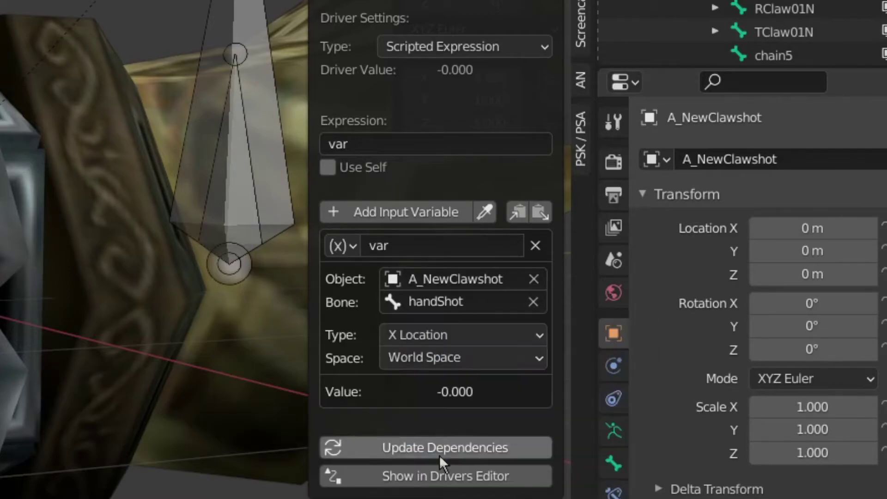
pyautogui.click(454, 336)
pyautogui.click(454, 386)
pyautogui.click(457, 359)
pyautogui.click(454, 433)
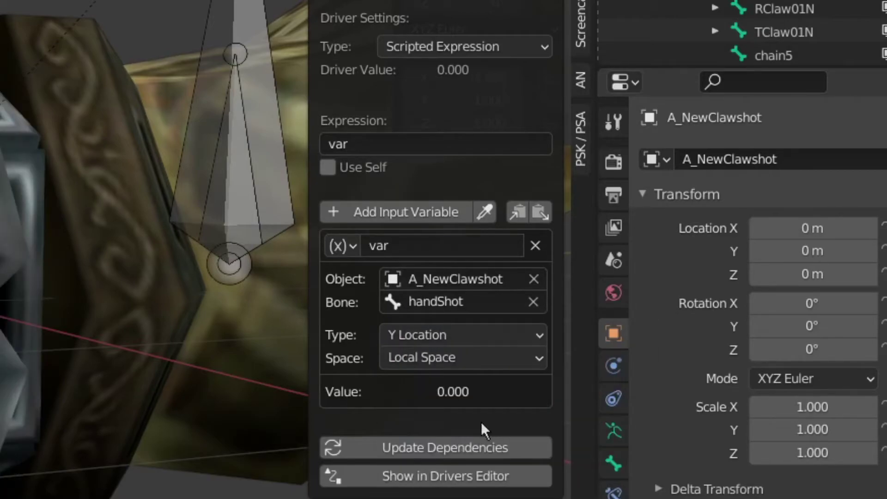
pyautogui.moveTo(663, 83)
pyautogui.mouseDown()
pyautogui.moveTo(710, 84)
pyautogui.moveTo(654, 83)
pyautogui.mouseUp()
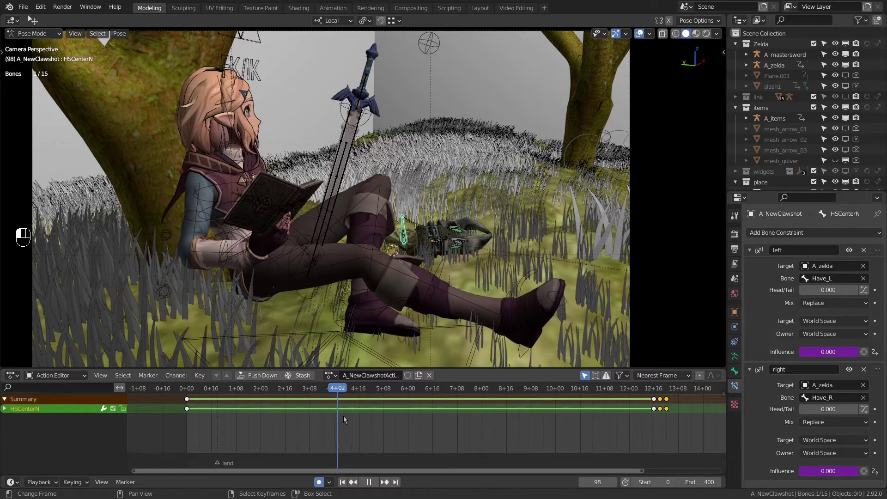
# Scrub through the Zelda scene's timeline to examine how the clawshot switches between its left and right hand constraints
pyautogui.moveTo(343, 416); pyautogui.dragTo(406, 421)
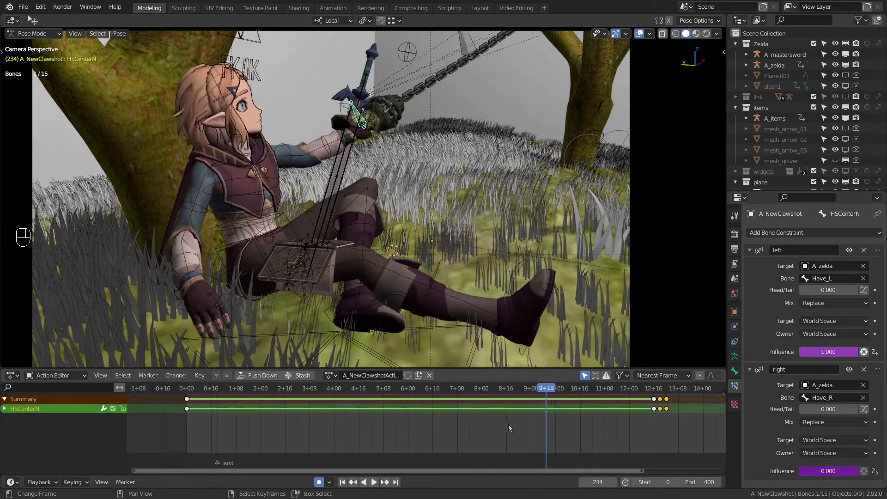
pyautogui.moveTo(509, 423); pyautogui.dragTo(634, 438)
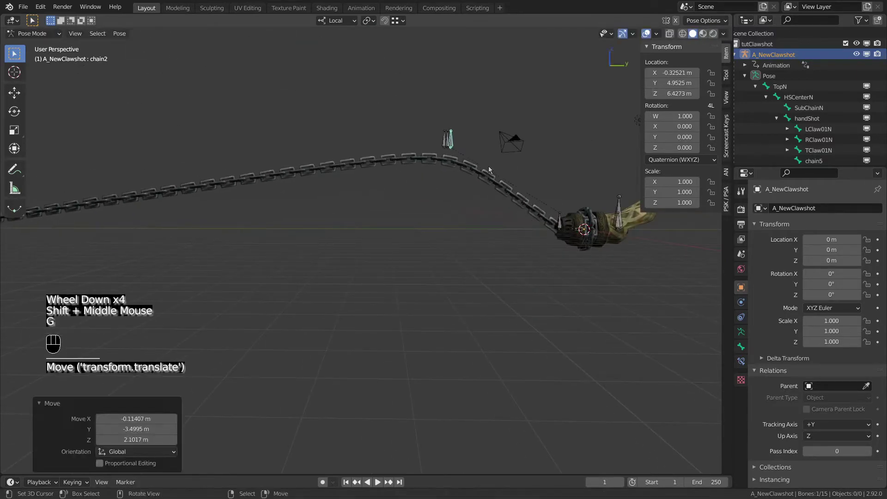
# Reposition the chain bones to bend the extended chain into a curve, moving chain4 about 7 m along global X
pyautogui.moveTo(490, 171); pyautogui.dragTo(165, 317, button='right')
pyautogui.moveTo(490, 172); pyautogui.dragTo(49, 121, button='right')
pyautogui.moveTo(49, 121); pyautogui.dragTo(152, 138, button='middle')
pyautogui.moveTo(185, 139); pyautogui.dragTo(217, 132, button='right')
pyautogui.moveTo(459, 163); pyautogui.dragTo(554, 249, button='right')
pyautogui.scroll(-5, 491, 287)
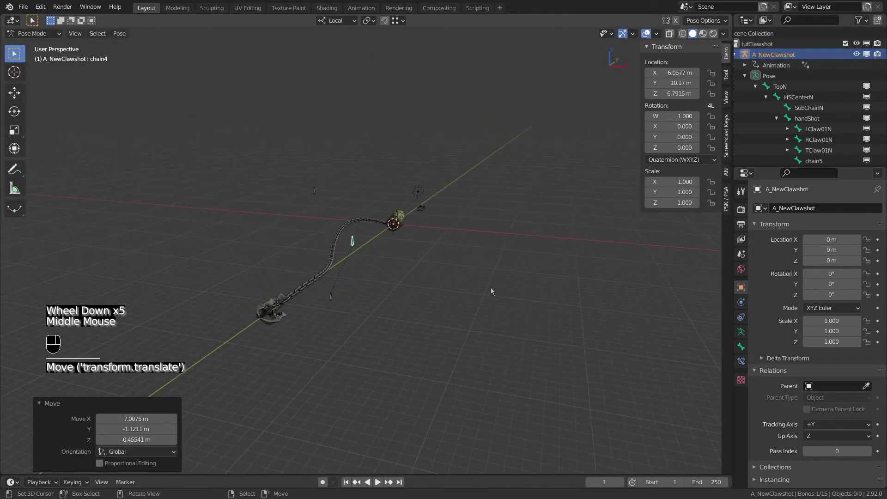
# Maximize the viewport and select all the claw bones, leaving handShot out of the selection
pyautogui.hotkey('ctrl', 'space')
pyautogui.rightClick(367, 266)
pyautogui.press('KP_Decimal')
pyautogui.scroll(-7, 429, 278)
pyautogui.press('a')
pyautogui.press('c')
pyautogui.moveTo(498, 341); pyautogui.dragTo(459, 203)
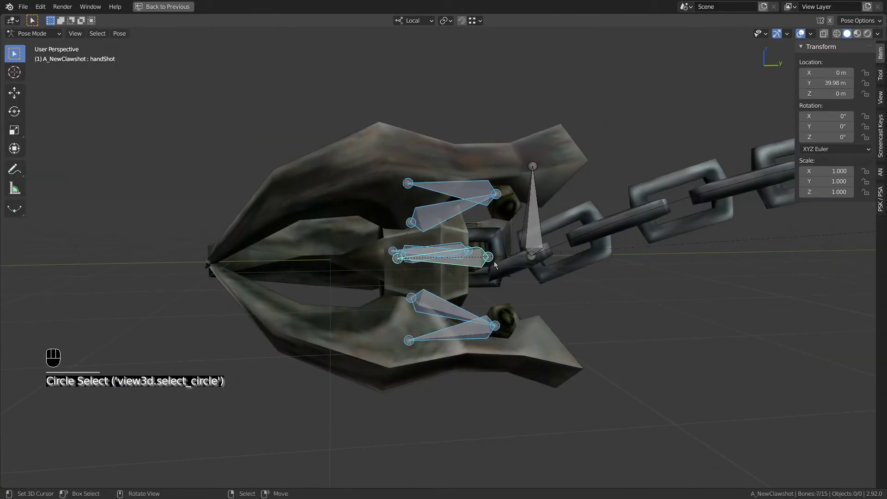
pyautogui.keyDown('shift'); pyautogui.rightClick(485, 259); pyautogui.keyUp('shift')
# Change the pivot point and rotate the selected claw bones about Z to open the claws
pyautogui.scroll(-3, 600, 332)
pyautogui.moveTo(495, 262); pyautogui.dragTo(628, 396, button='middle')
pyautogui.press('.')
pyautogui.click(628, 455)
pyautogui.press('r')
pyautogui.press('z')
pyautogui.click(482, 438)
# Select only the outer bones of the three claws and rotate them about Z
pyautogui.press('a')
pyautogui.press('c')
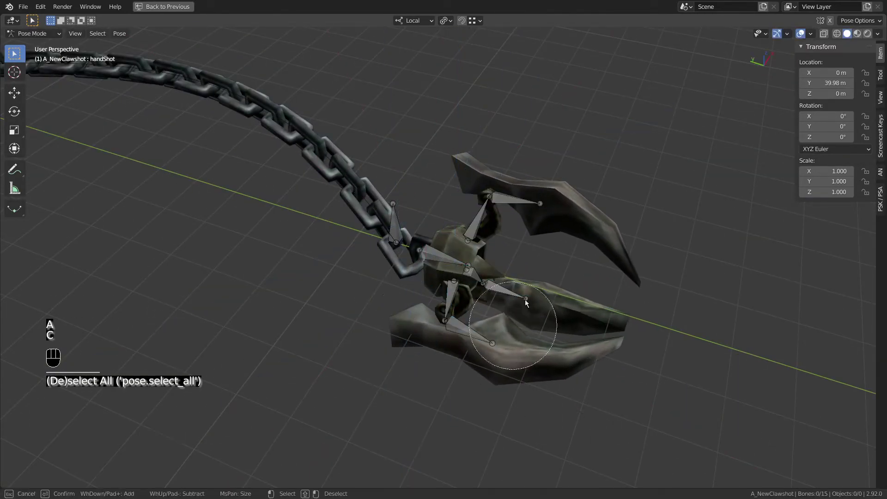
pyautogui.moveTo(525, 331); pyautogui.dragTo(531, 201)
pyautogui.rightClick(532, 202)
pyautogui.press('r')
pyautogui.press('z')
pyautogui.click(555, 407)
# Deselect all bones, hide the viewport overlays and save clawshot.blend
pyautogui.moveTo(619, 384); pyautogui.dragTo(568, 224, button='middle')
pyautogui.press('a')
pyautogui.press('z')
pyautogui.hotkey('ctrl', 's')
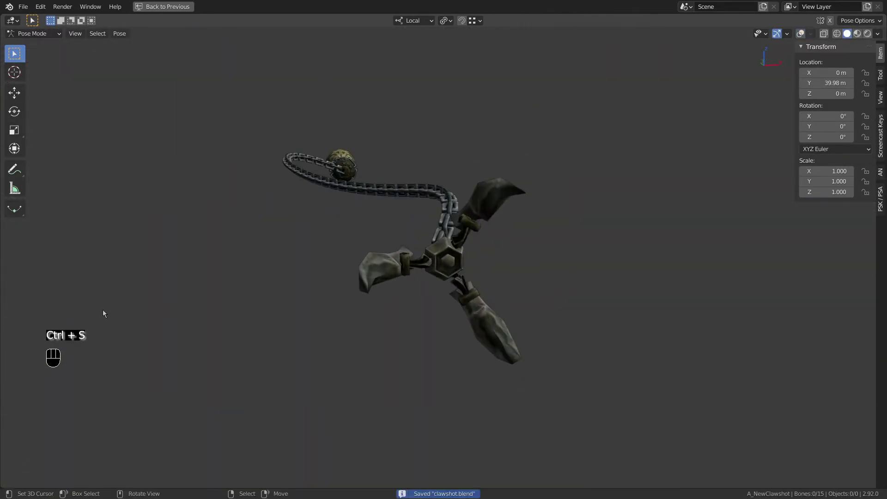
# Show the viewport overlays and move the chain5 bone near the claw head
pyautogui.scroll(2, 568, 287)
pyautogui.moveTo(568, 287); pyautogui.dragTo(503, 308, button='middle')
pyautogui.scroll(5, 699, 346)
pyautogui.moveTo(700, 347); pyautogui.dragTo(491, 303, button='middle')
pyautogui.press('z')
pyautogui.rightClick(381, 277)
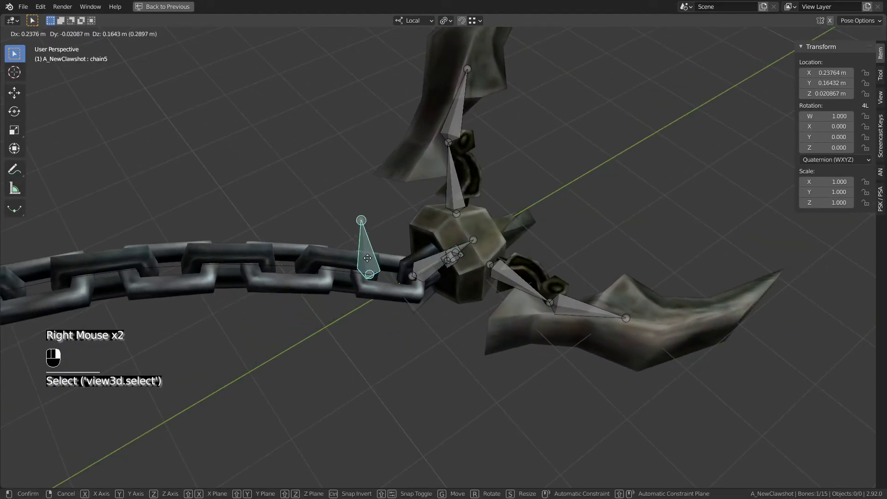
pyautogui.moveTo(416, 277); pyautogui.dragTo(439, 287, button='middle')
pyautogui.scroll(2, 439, 287)
pyautogui.moveTo(439, 287); pyautogui.dragTo(462, 296, button='middle')
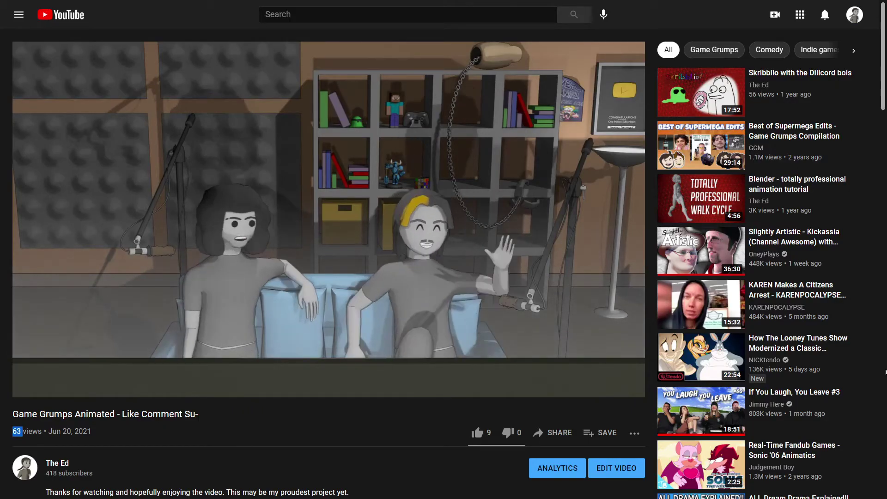